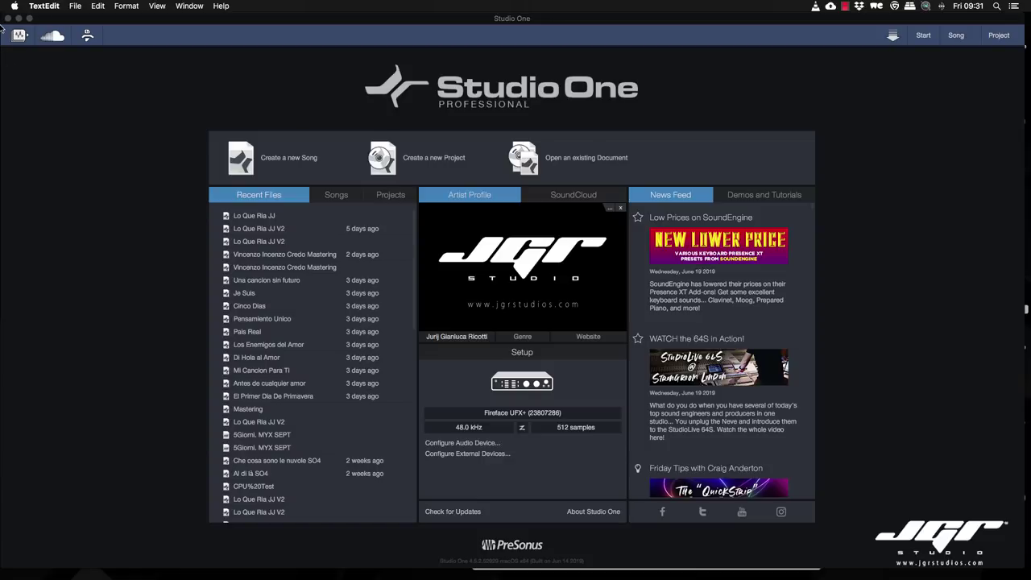
- Open the audio batch converter and look through its PreSonus effects and file browser
{"action": "left_click", "coordinate": [20, 35]}
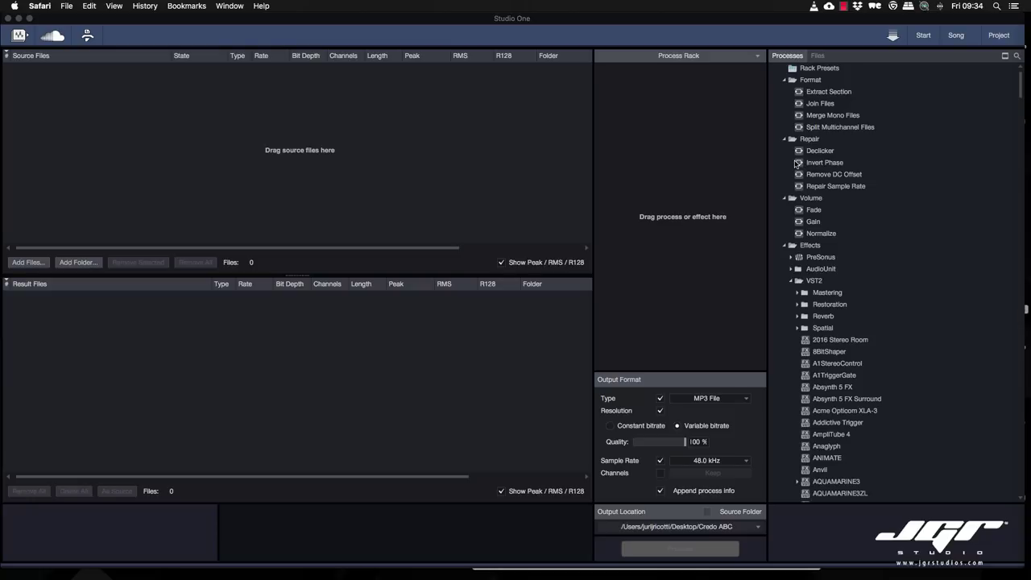
{"action": "left_click", "coordinate": [790, 257]}
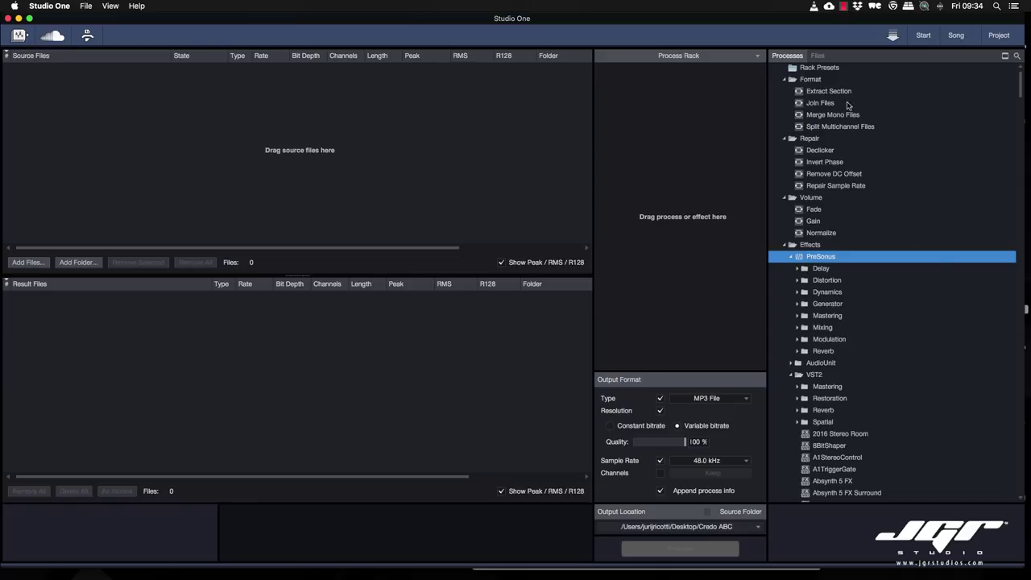
{"action": "left_click", "coordinate": [817, 55]}
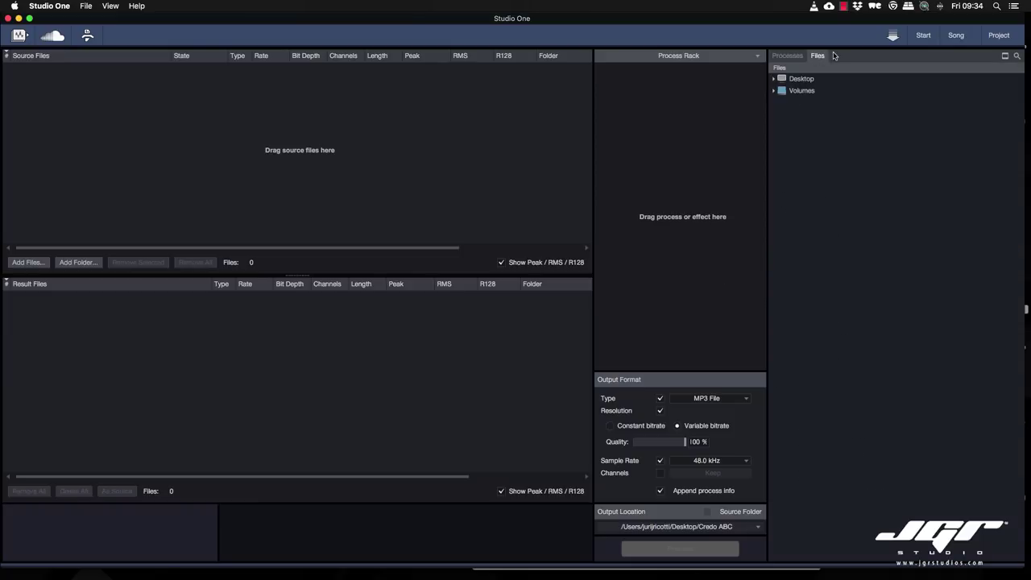
{"action": "left_click", "coordinate": [775, 91]}
{"action": "left_click", "coordinate": [792, 57]}
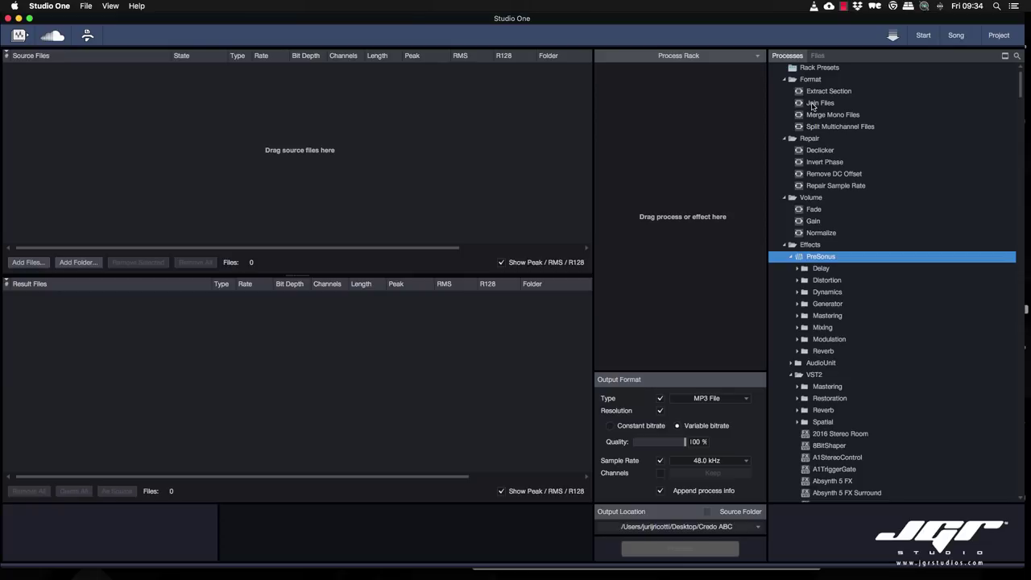
- Switch to Finder, add the ten selected master WAV files from the Mixdown folder as source files, and close the Finder window
{"action": "key", "text": "super+Tab"}
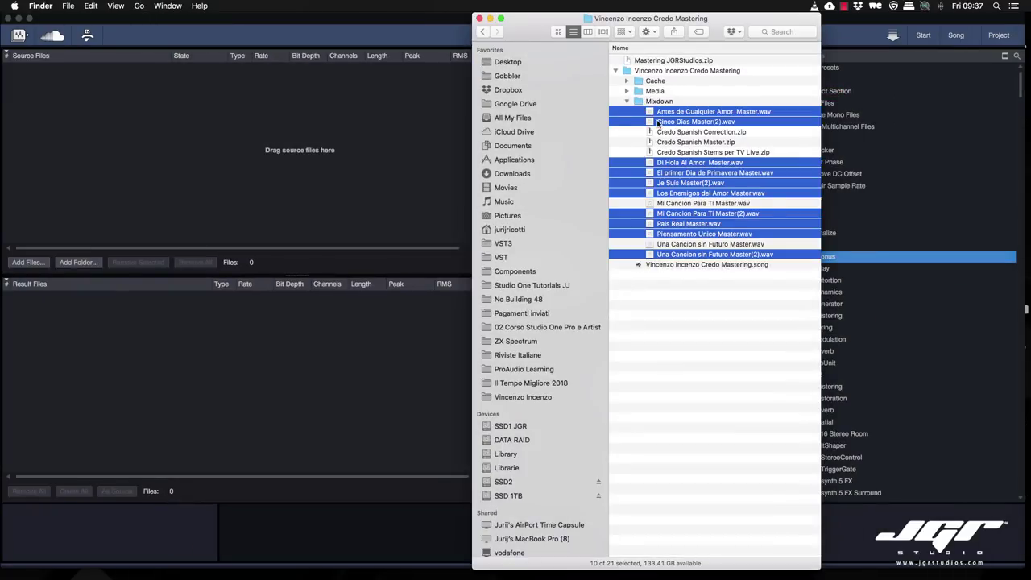
{"action": "left_click_drag", "start_coordinate": [650, 114], "coordinate": [401, 91]}
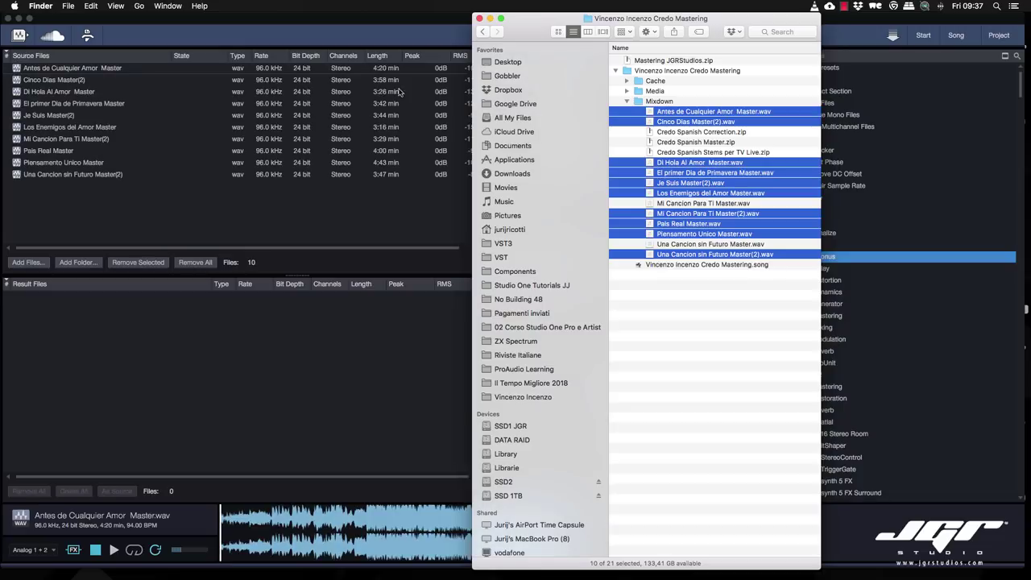
{"action": "left_click", "coordinate": [479, 17]}
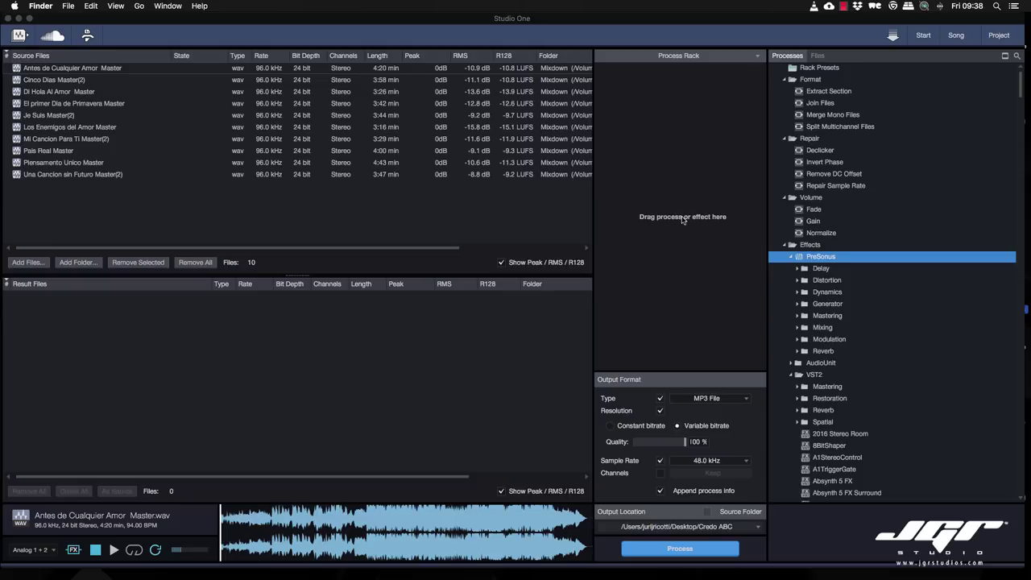
{"action": "left_click", "coordinate": [738, 401]}
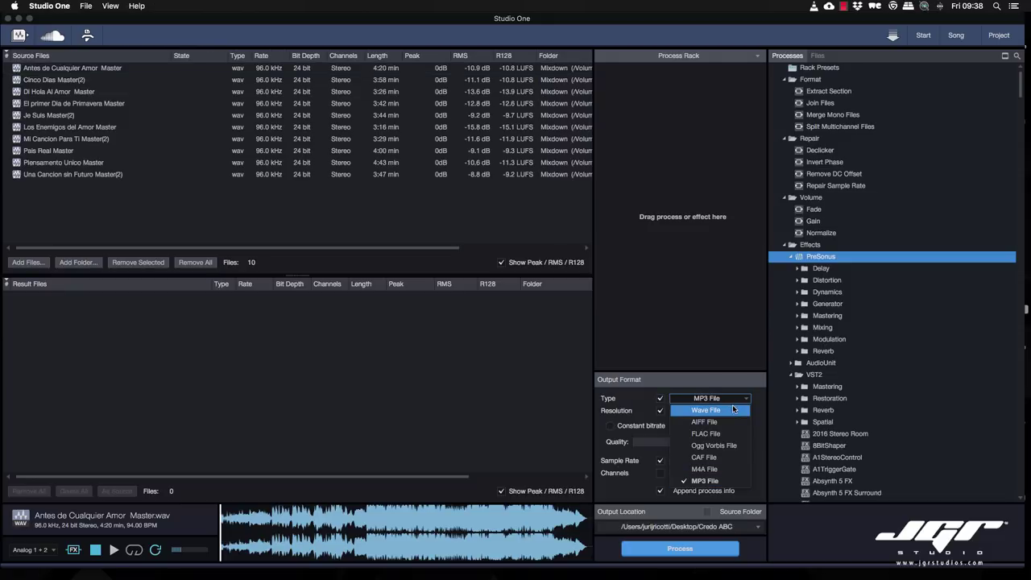
{"action": "left_click", "coordinate": [701, 382]}
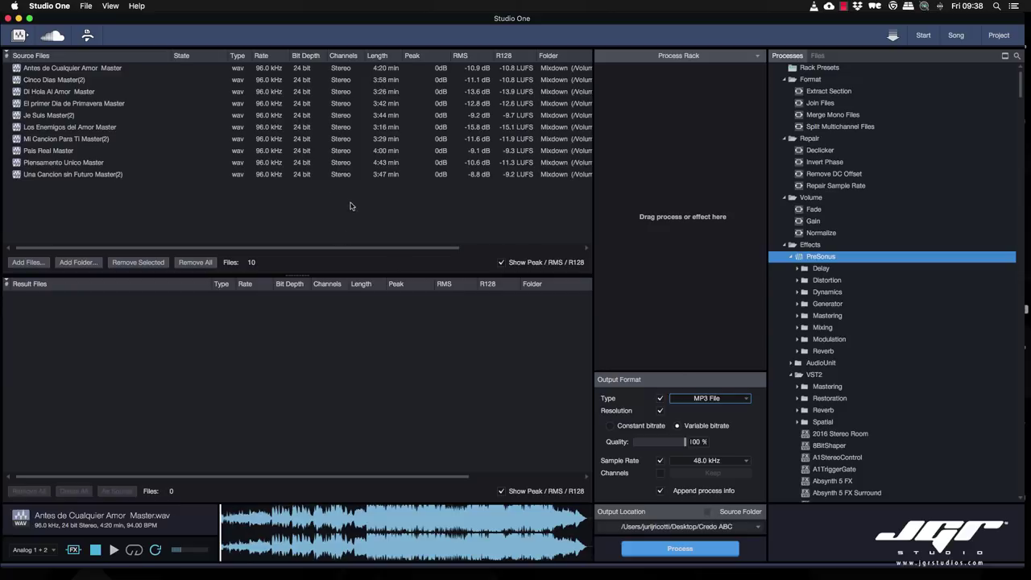
{"action": "left_click", "coordinate": [709, 513]}
{"action": "left_click", "coordinate": [708, 512]}
- Batch convert all source files to 48.0 kHz variable-bitrate MP3 in the Credo ABC folder
{"action": "left_click", "coordinate": [100, 72]}
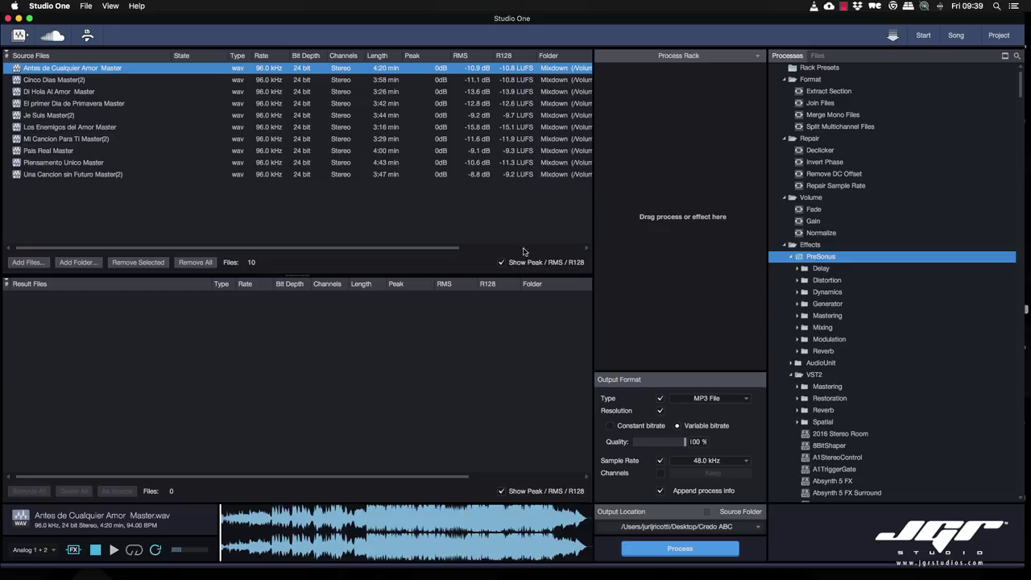
{"action": "left_click", "coordinate": [681, 549]}
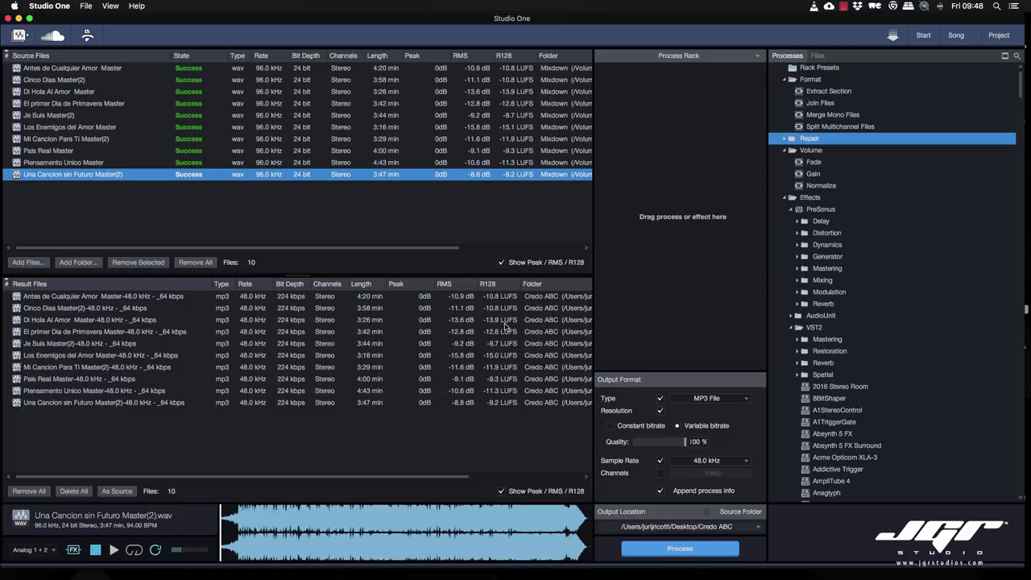
- Select the Antes de Cualquier Amor master and add an Extract Section process with a length of 1:00 min
{"action": "left_click", "coordinate": [77, 69]}
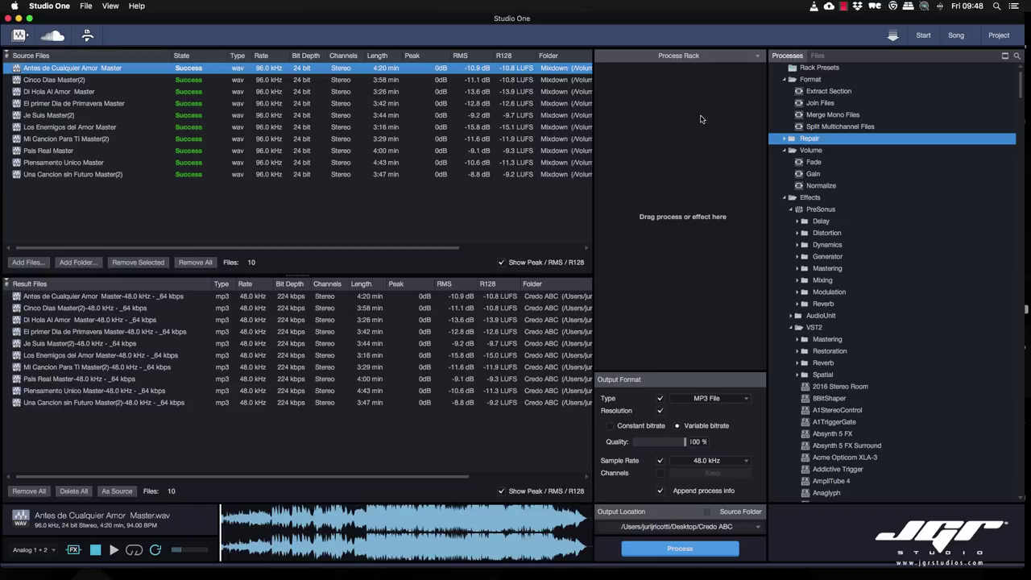
{"action": "left_click_drag", "start_coordinate": [799, 91], "coordinate": [683, 87]}
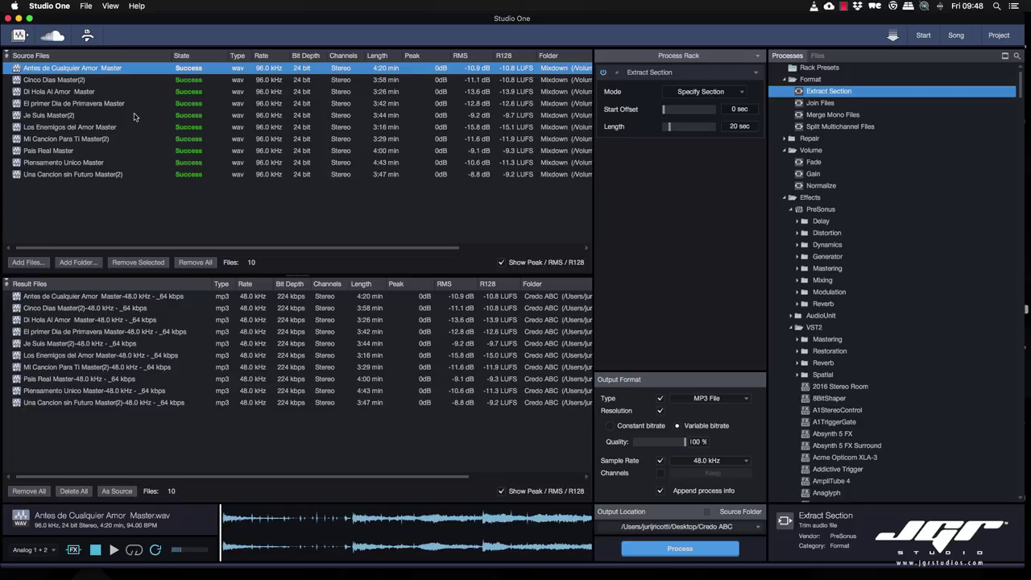
{"action": "left_click_drag", "start_coordinate": [669, 128], "coordinate": [683, 128]}
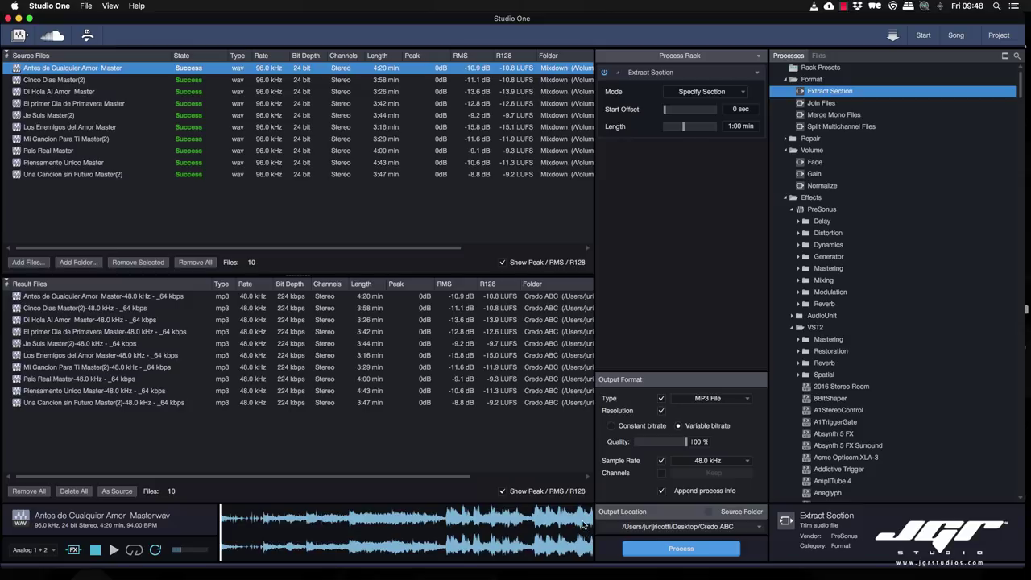
- Add a Fade process with a fade-out length of about 1.085 sec and a Convex curve
{"action": "left_click_drag", "start_coordinate": [809, 162], "coordinate": [727, 179]}
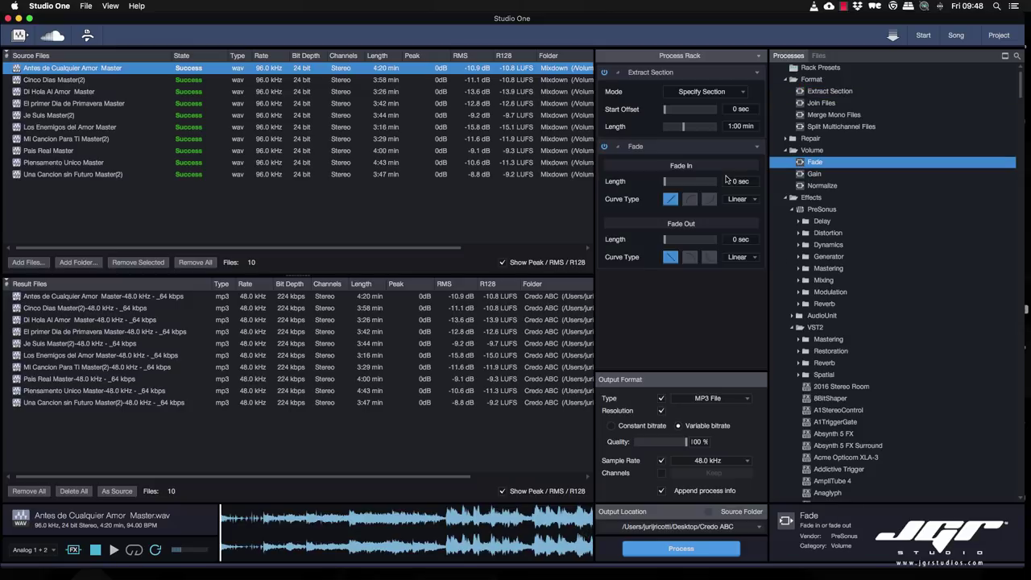
{"action": "left_click_drag", "start_coordinate": [665, 240], "coordinate": [677, 241]}
{"action": "left_click", "coordinate": [709, 257]}
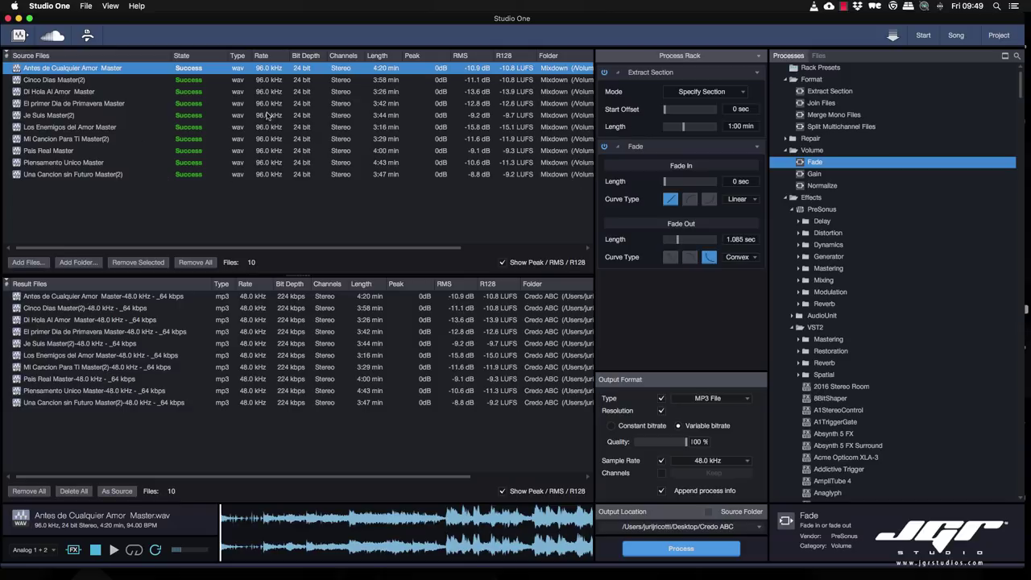
- Preview the Antes de Cualquier Amor and Cinco Dias masters, toggle FX preview off and on, and check the output channel choices
{"action": "left_click", "coordinate": [113, 550]}
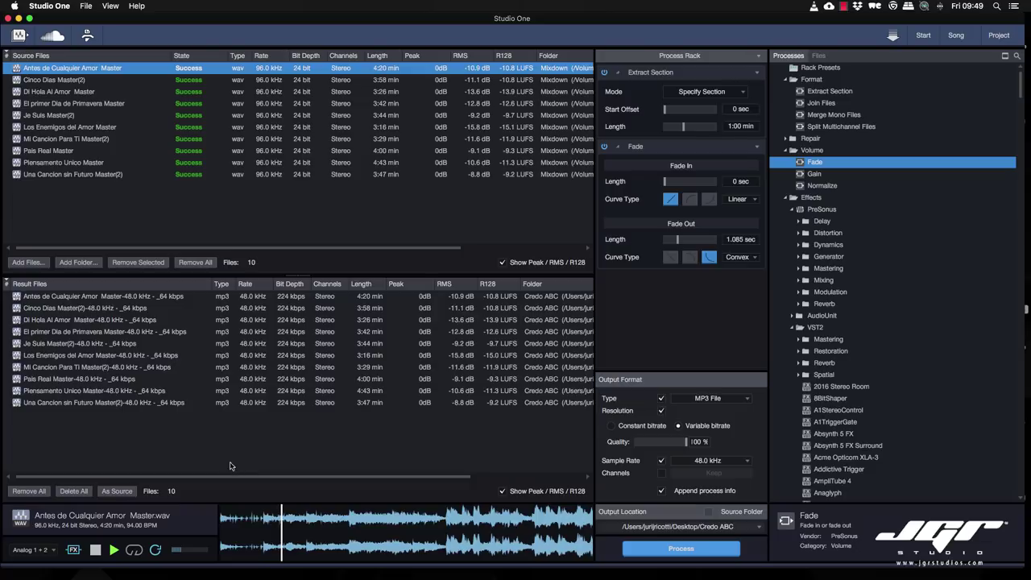
{"action": "left_click", "coordinate": [35, 80]}
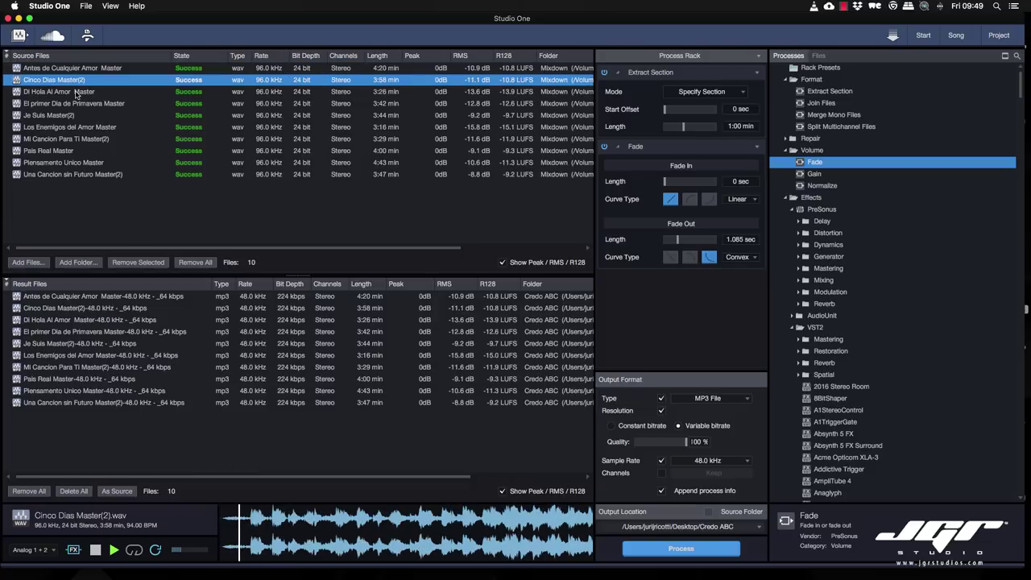
{"action": "left_click", "coordinate": [155, 550]}
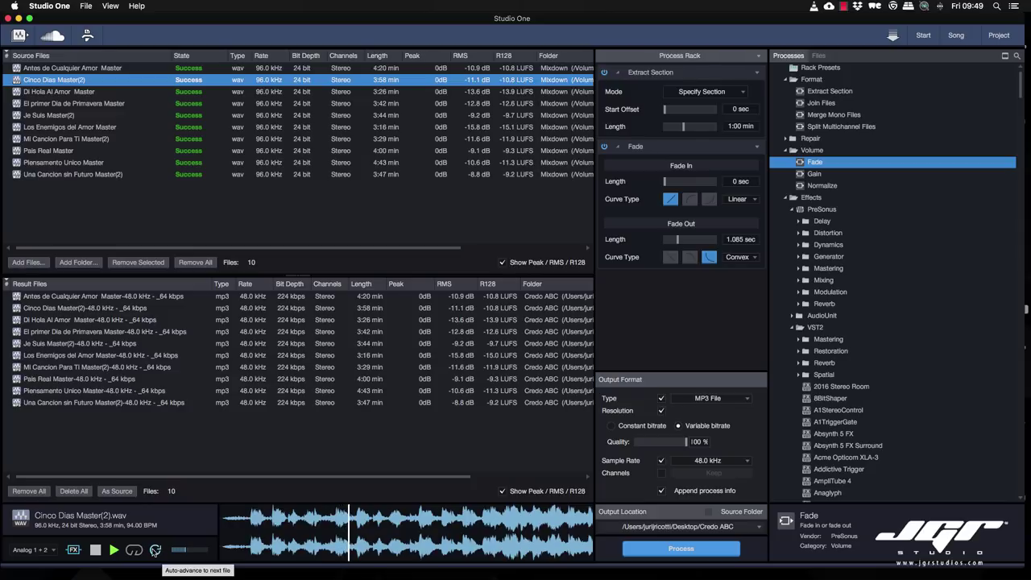
{"action": "left_click", "coordinate": [74, 552]}
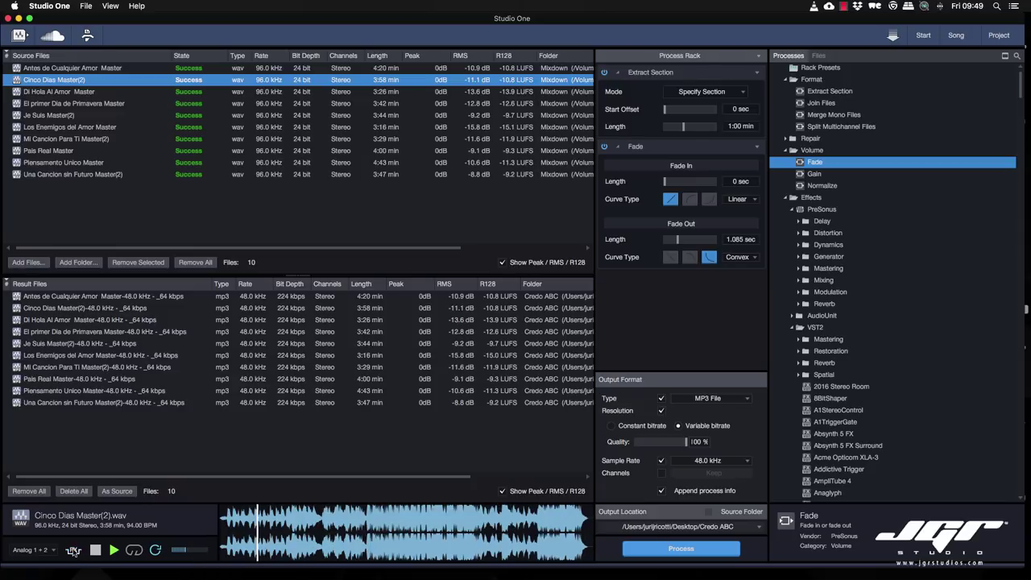
{"action": "left_click", "coordinate": [74, 552]}
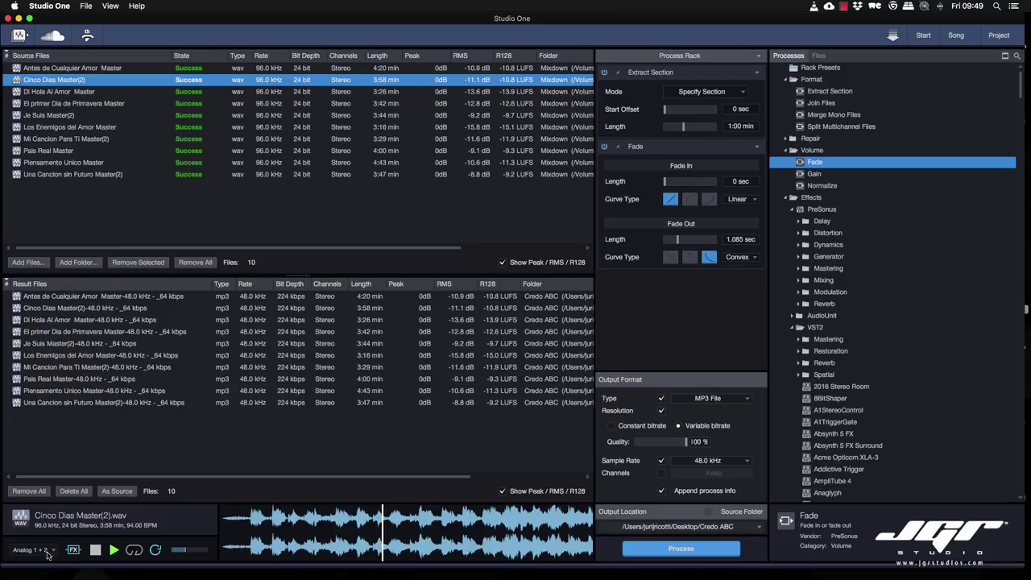
{"action": "left_click", "coordinate": [47, 550]}
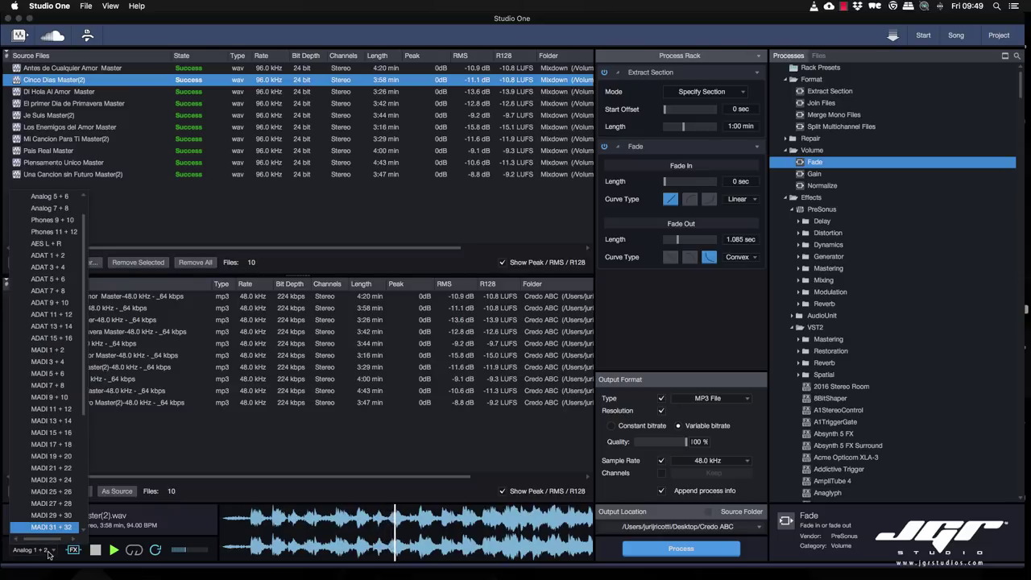
{"action": "left_click", "coordinate": [183, 528]}
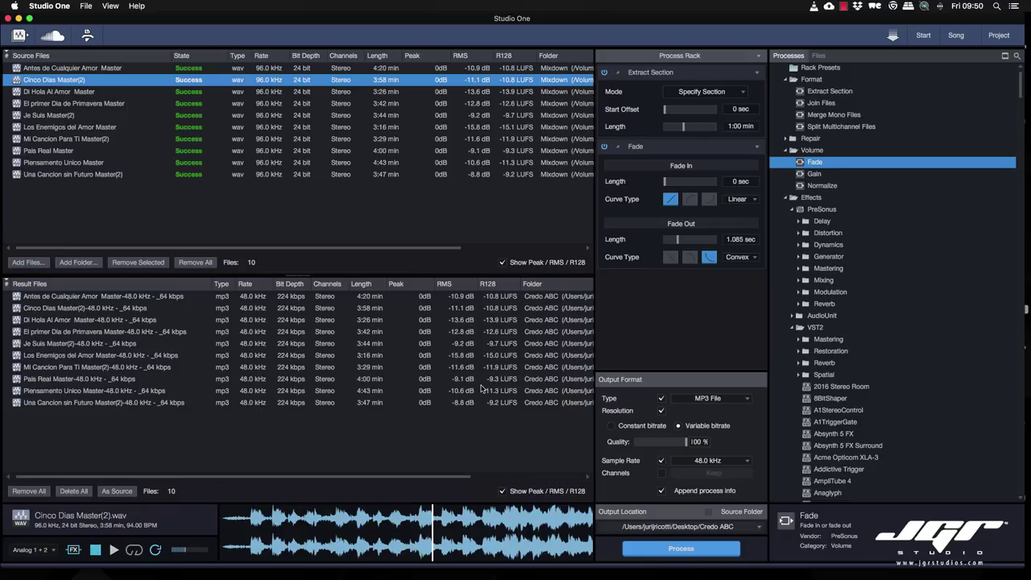
- Add a Normalize process to the rack and deactivate the Fade and Extract Section processes
{"action": "left_click", "coordinate": [805, 176]}
{"action": "left_click_drag", "start_coordinate": [805, 187], "coordinate": [739, 297]}
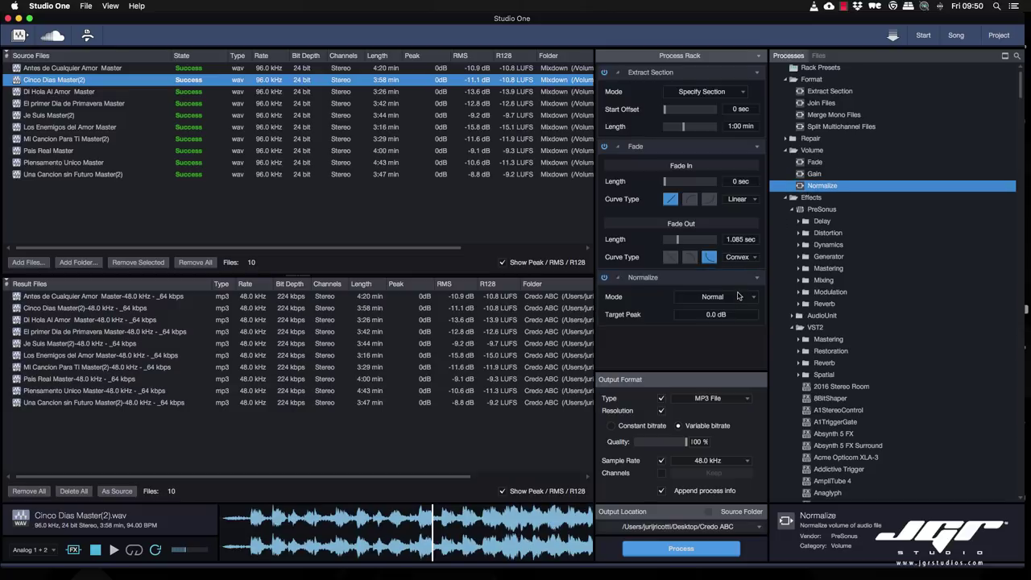
{"action": "left_click", "coordinate": [604, 146]}
{"action": "left_click", "coordinate": [605, 73]}
- Set the Normalize target peak to -24.0 dB
{"action": "left_click", "coordinate": [711, 315]}
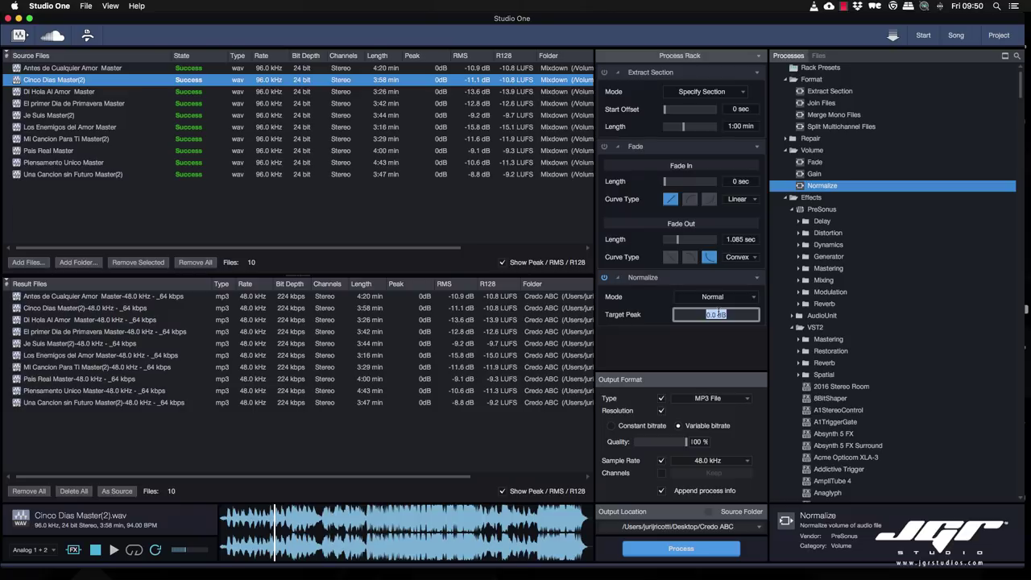
{"action": "type", "text": "-14"}
{"action": "key", "text": "Return"}
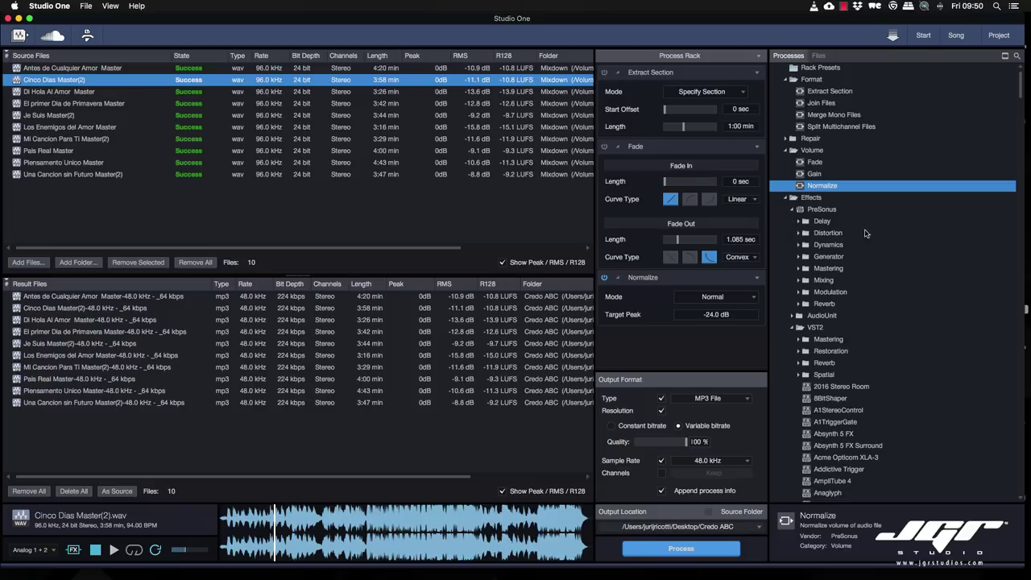
- Add the PreSonus Fat Channel mixing effect to the rack and switch its compressor model to Tube
{"action": "left_click", "coordinate": [815, 326]}
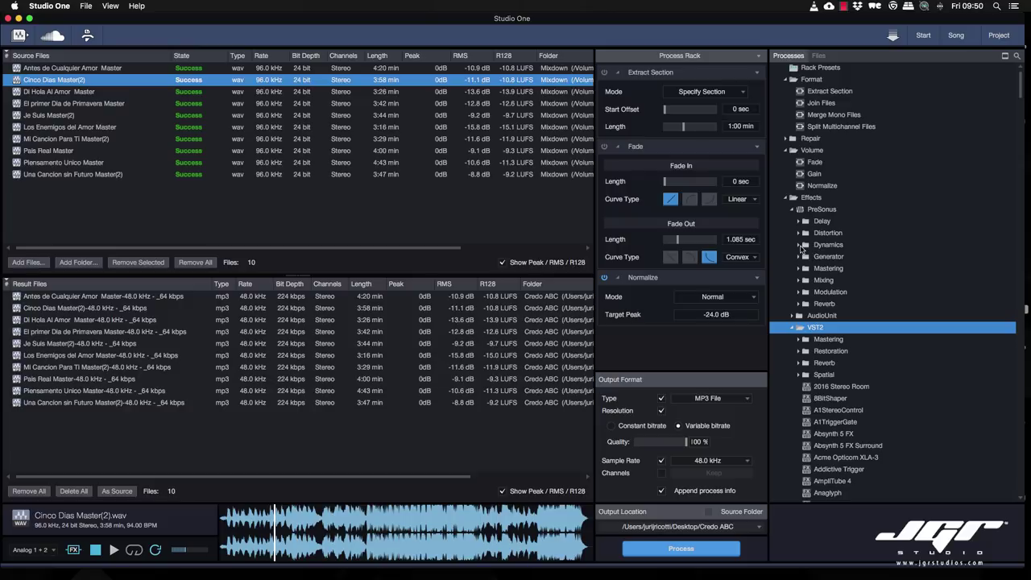
{"action": "left_click", "coordinate": [798, 245]}
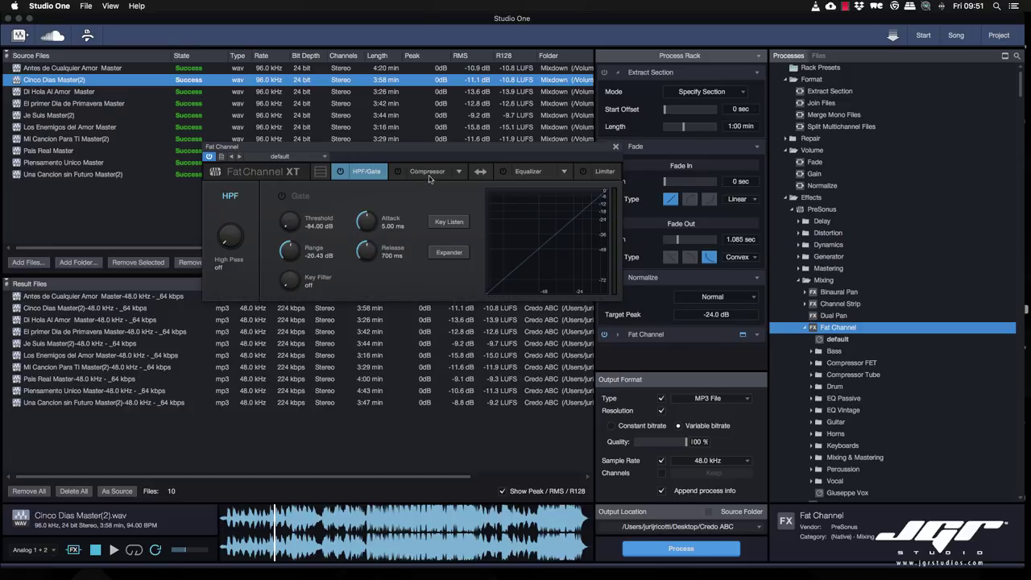
{"action": "left_click", "coordinate": [413, 172]}
{"action": "left_click", "coordinate": [482, 172]}
{"action": "left_click", "coordinate": [482, 172]}
{"action": "left_click", "coordinate": [459, 173]}
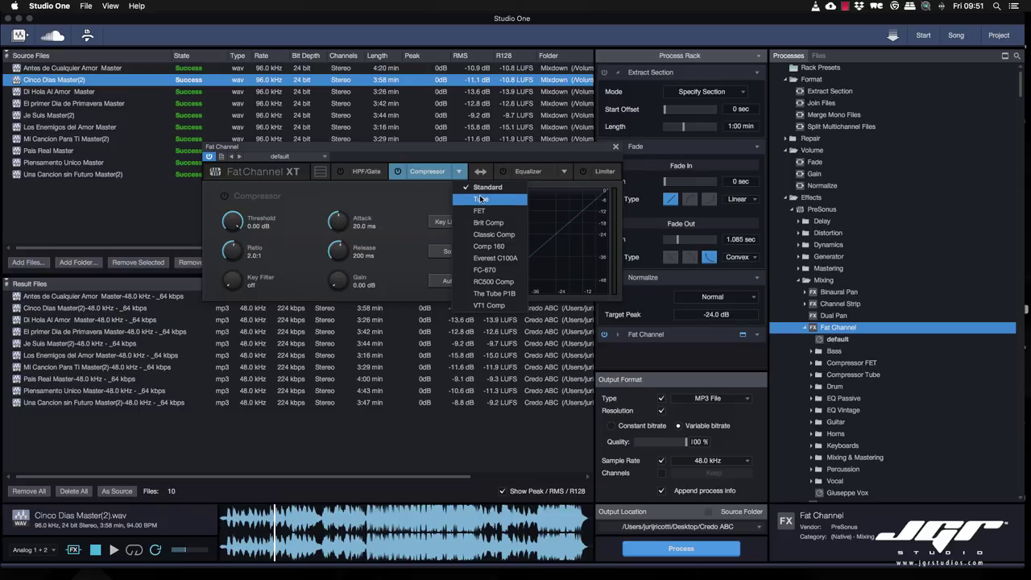
{"action": "left_click", "coordinate": [481, 199]}
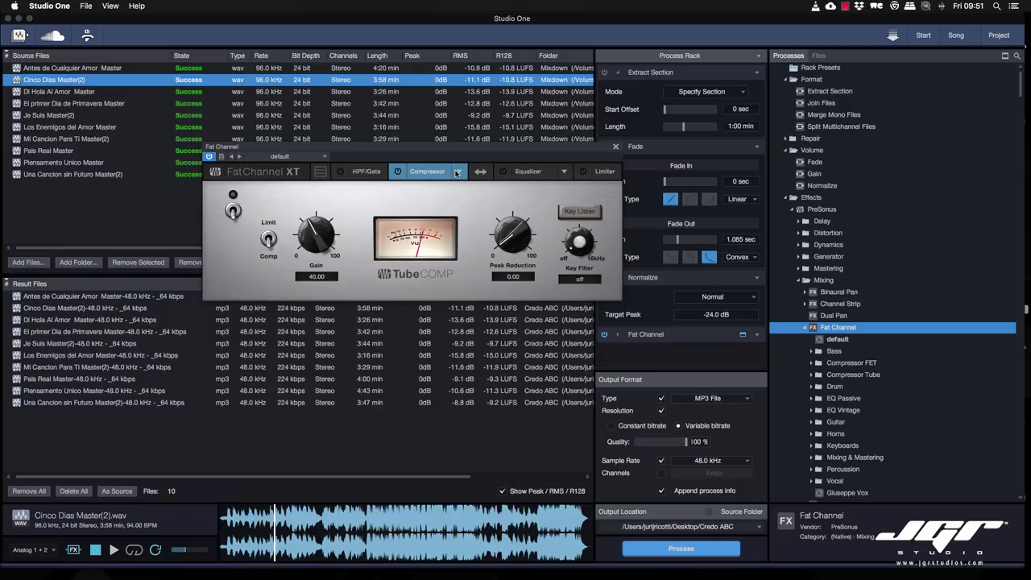
- Change the Fat Channel compressor model to Comp 160 and close the effect window
{"action": "left_click_drag", "start_coordinate": [385, 150], "coordinate": [666, 218]}
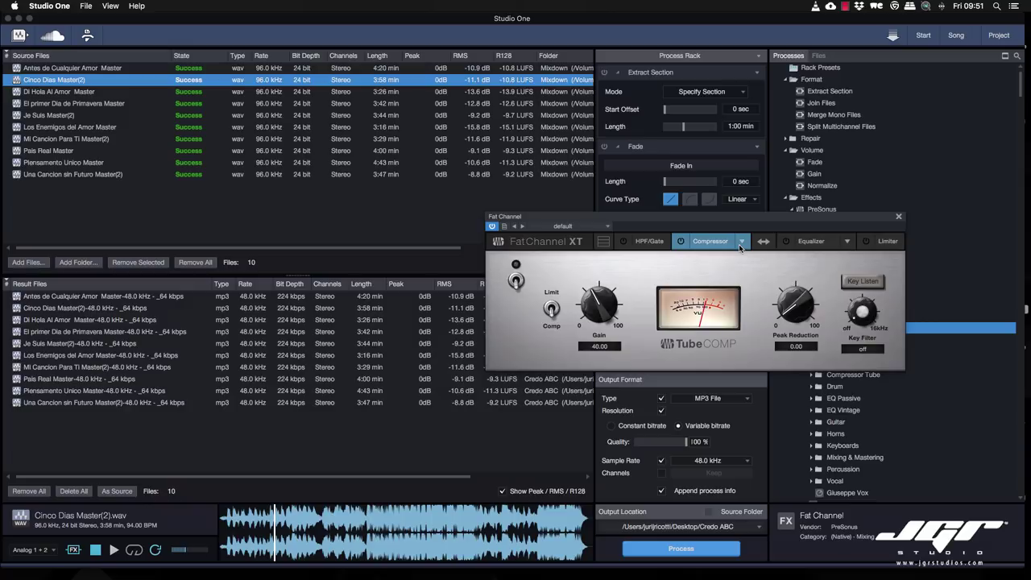
{"action": "left_click", "coordinate": [741, 242]}
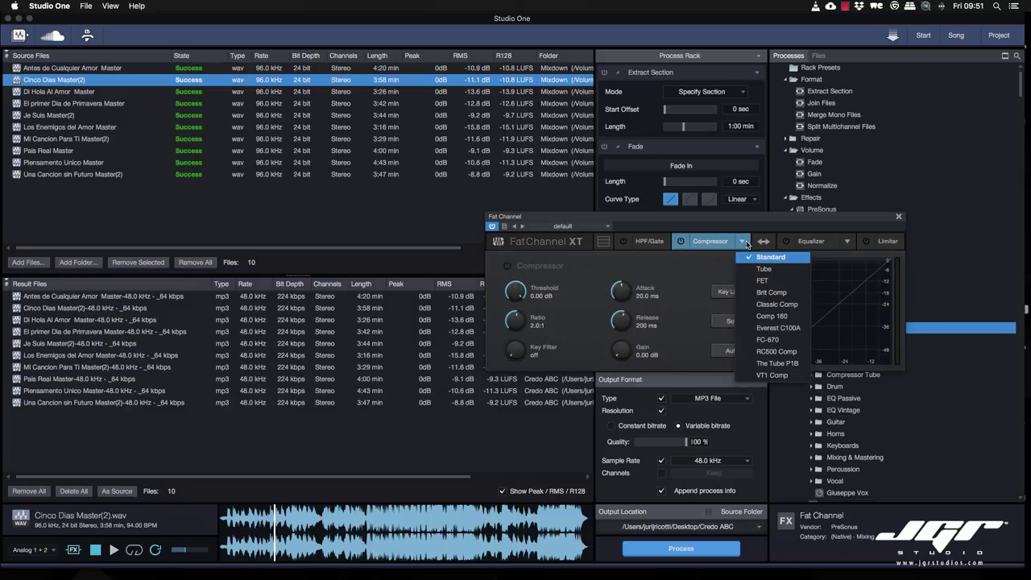
{"action": "left_click", "coordinate": [767, 316]}
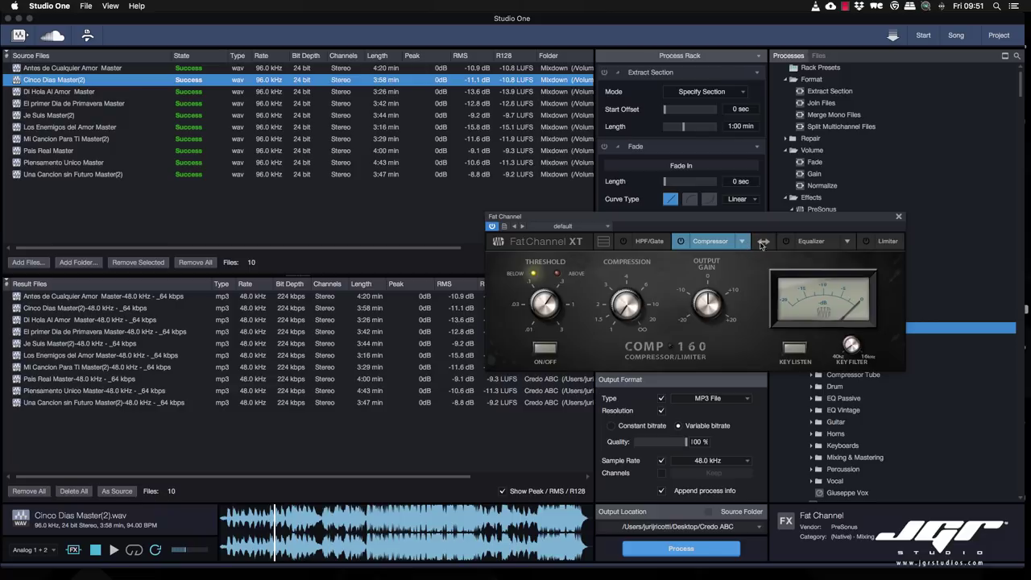
{"action": "left_click", "coordinate": [898, 216]}
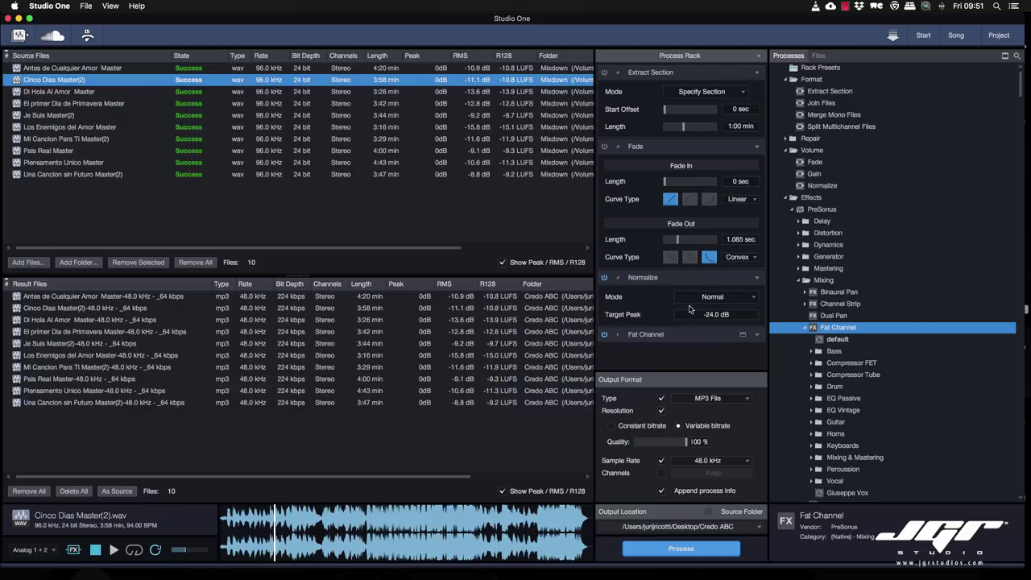
- Add the AQUAMARINE4 VST2 effect to the process rack and close its effect window
{"action": "scroll", "coordinate": [838, 310], "scroll_direction": "down", "scroll_amount": 8}
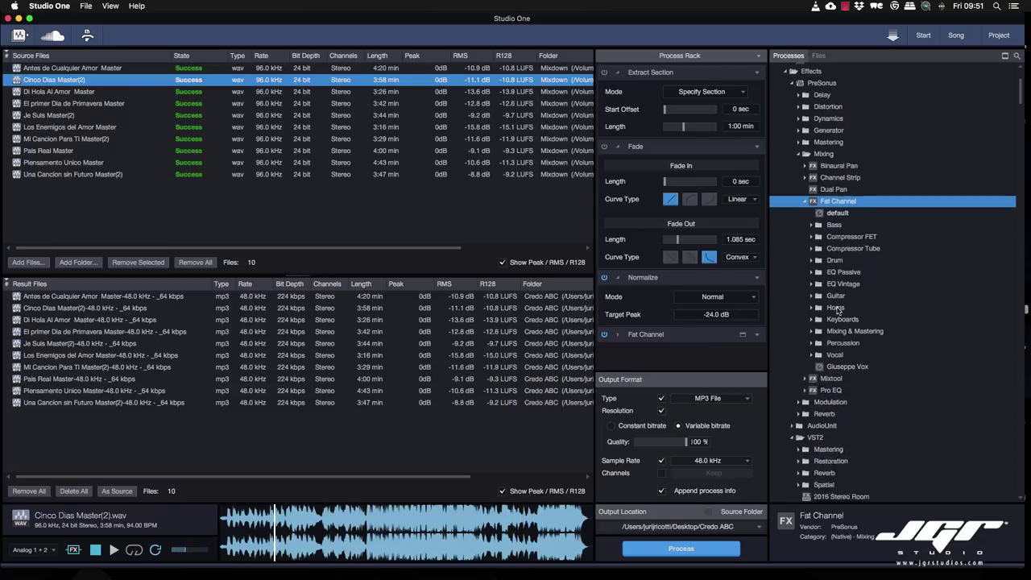
{"action": "scroll", "coordinate": [838, 310], "scroll_direction": "down", "scroll_amount": 5}
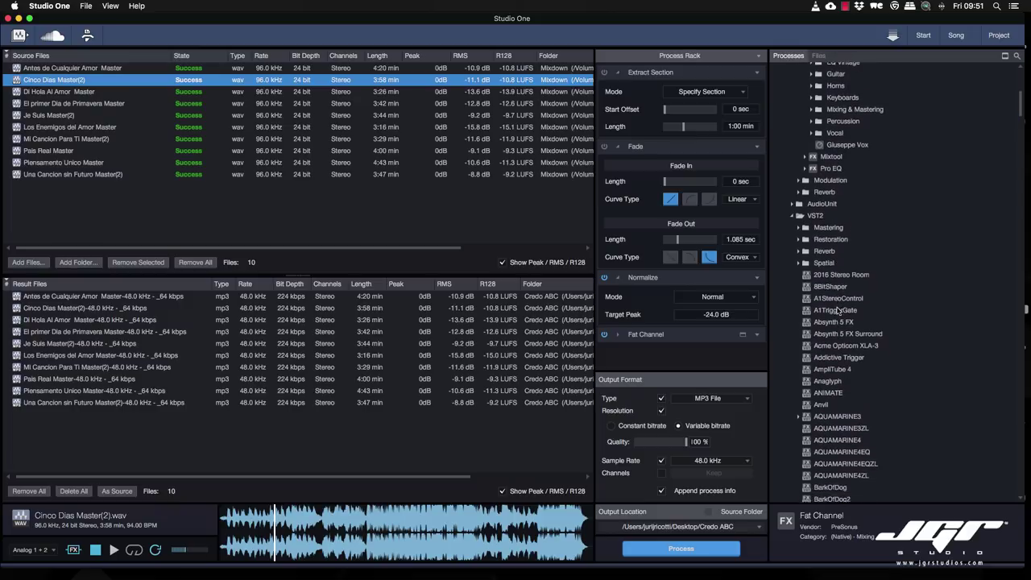
{"action": "left_click", "coordinate": [808, 342]}
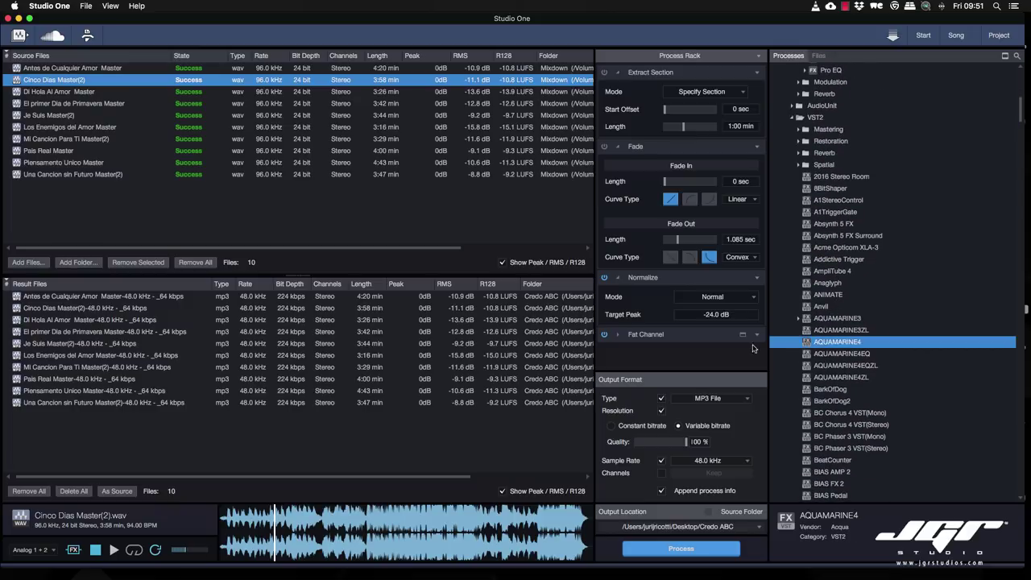
{"action": "double_click", "coordinate": [799, 345]}
{"action": "left_click_drag", "start_coordinate": [750, 219], "coordinate": [597, 177]}
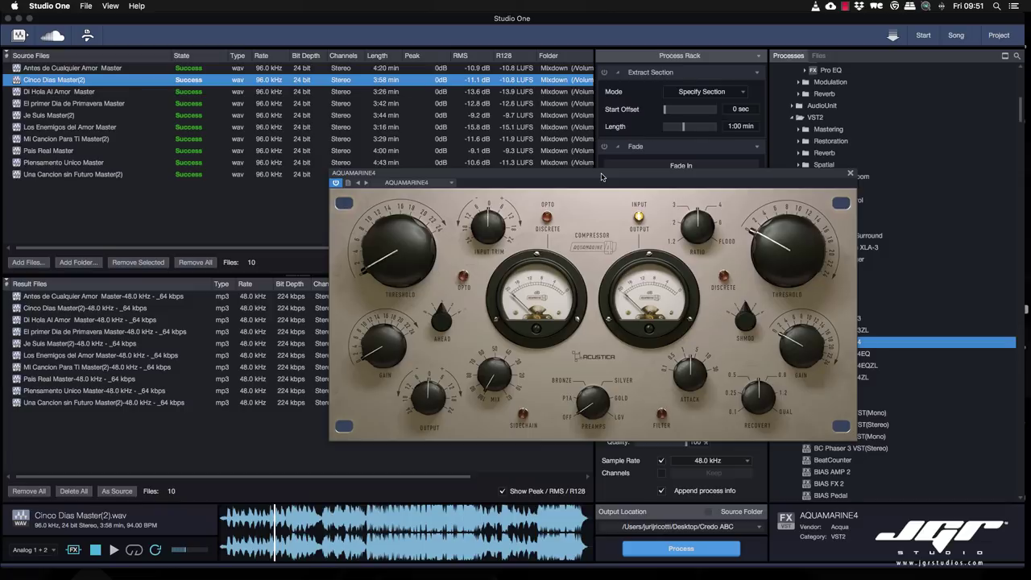
{"action": "left_click", "coordinate": [850, 173]}
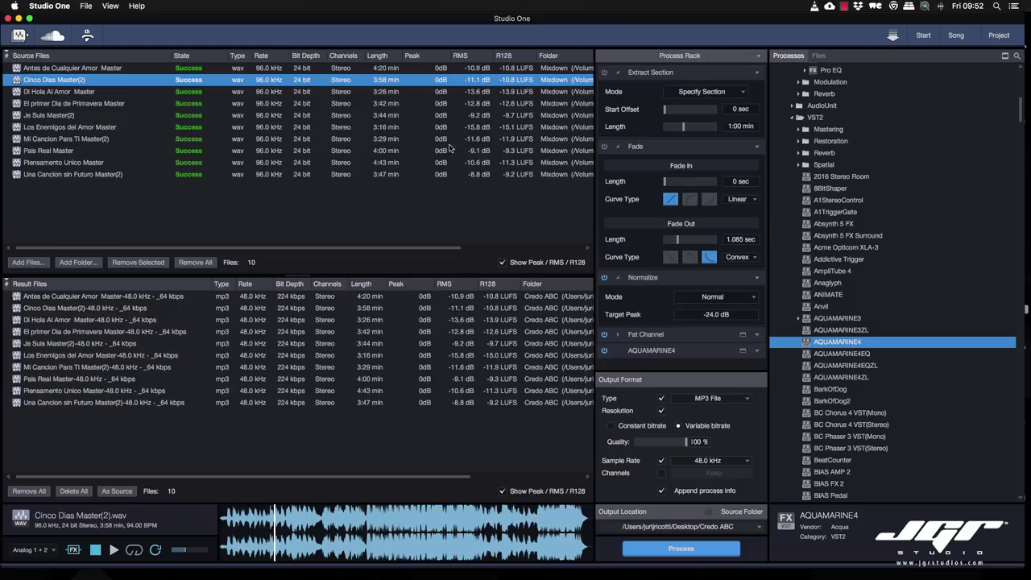
- Remove all the mastered song files from the source files list
{"action": "left_click", "coordinate": [419, 177]}
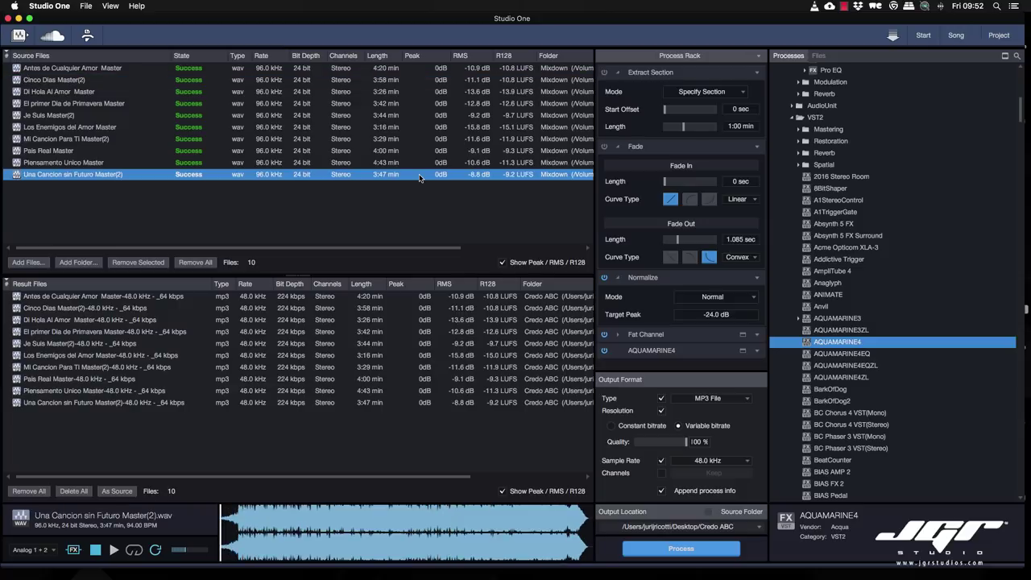
{"action": "key", "text": "space"}
{"action": "key", "text": "super+a"}
{"action": "key", "text": "Delete"}
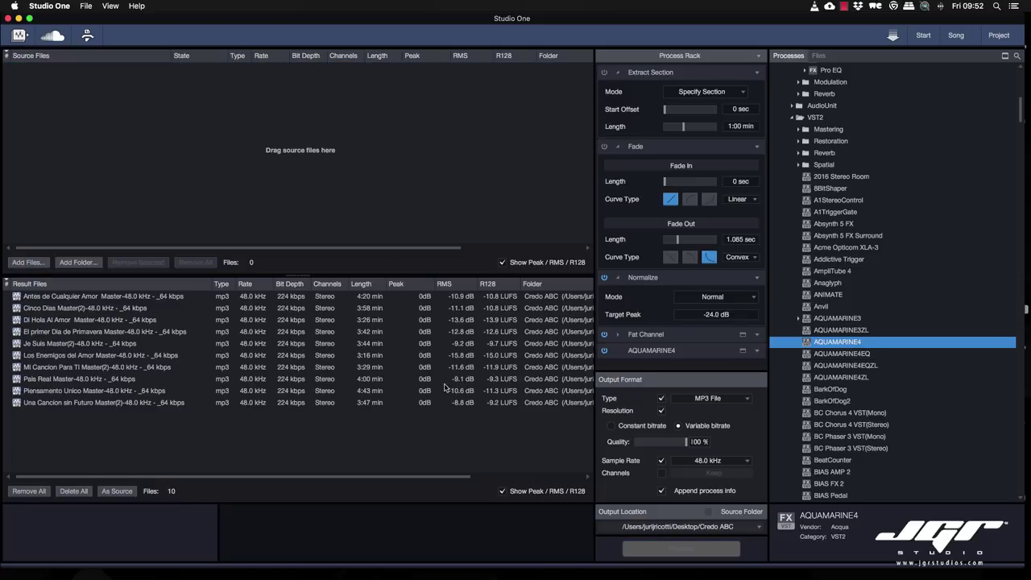
- Delete all the converted MP3 result files and confirm the deletion
{"action": "left_click", "coordinate": [474, 403]}
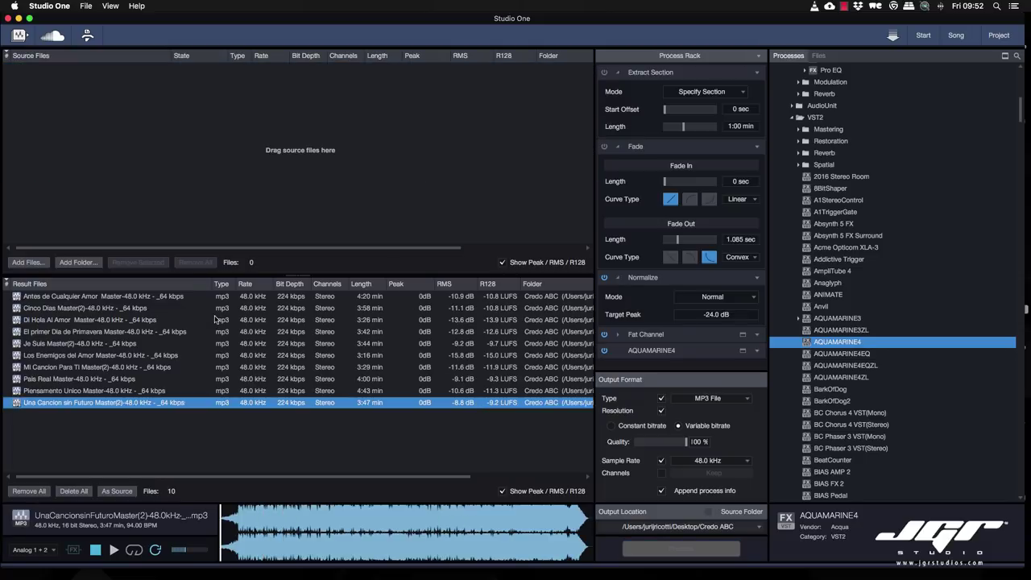
{"action": "left_click", "coordinate": [283, 298], "text": "shift"}
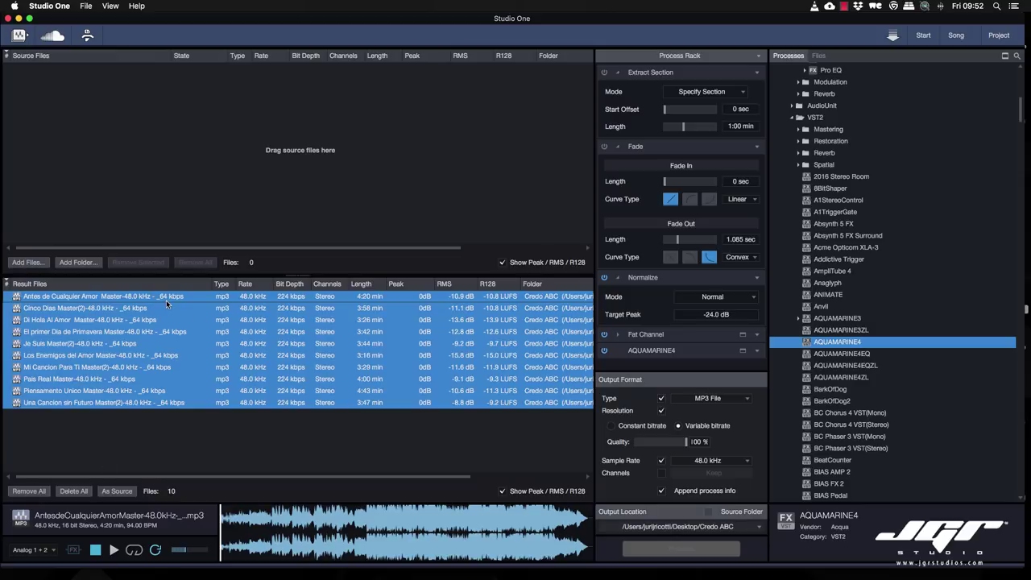
{"action": "left_click", "coordinate": [72, 491]}
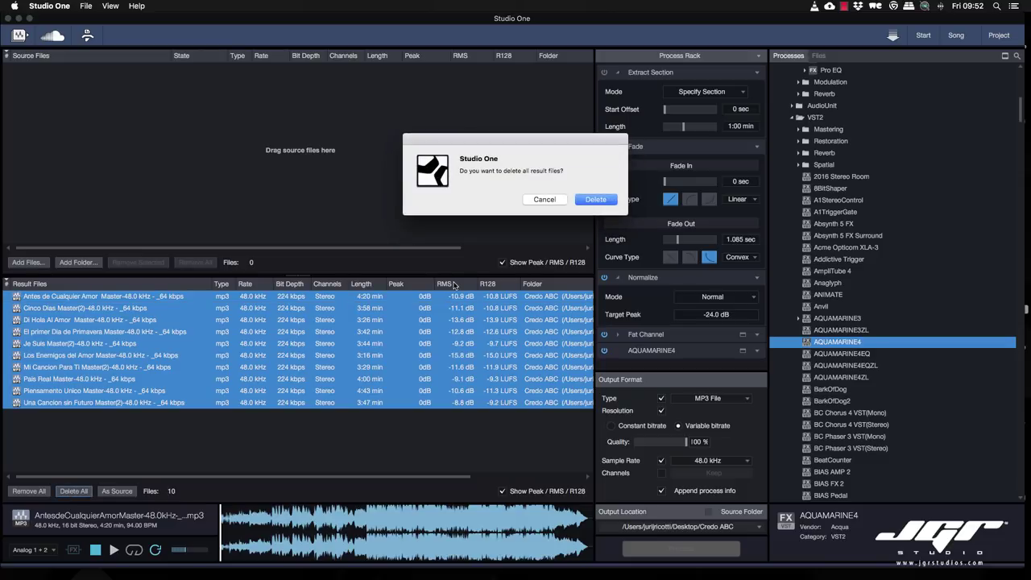
{"action": "left_click", "coordinate": [596, 201]}
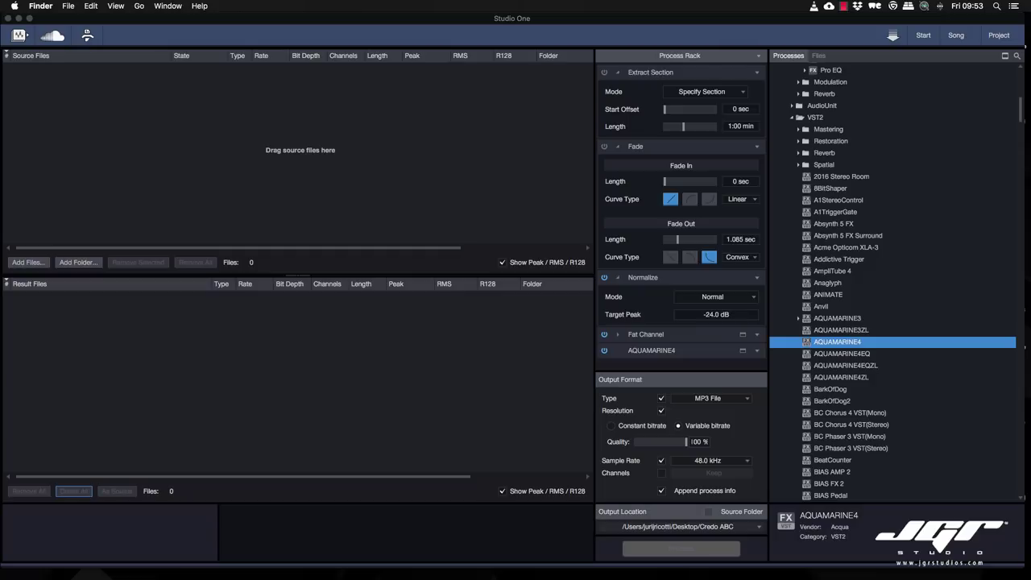
- Add the audio files from the Sample JGR Fx folder as source files and select them all
{"action": "left_click_drag", "start_coordinate": [773, 209], "coordinate": [386, 116]}
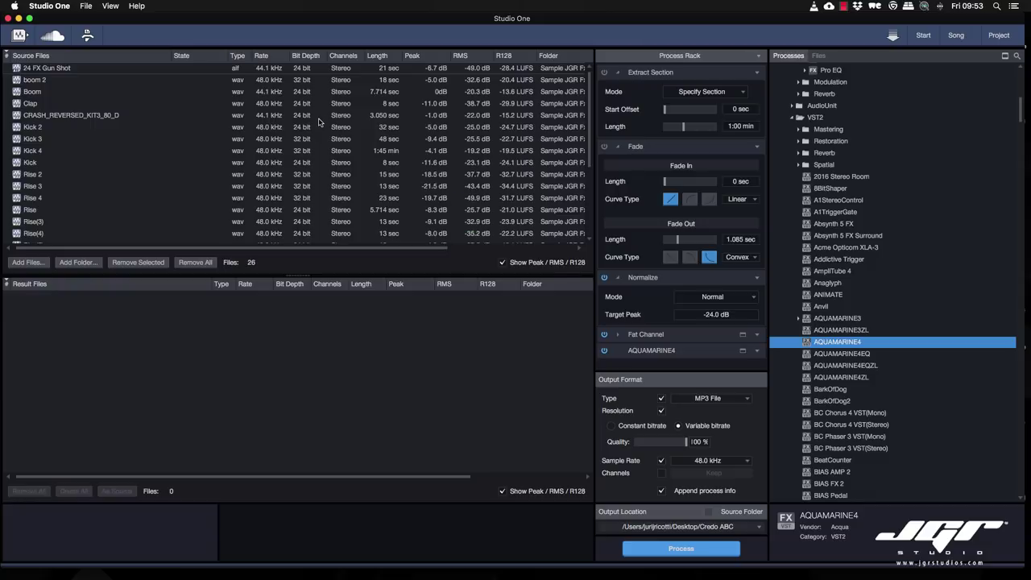
{"action": "scroll", "coordinate": [175, 141], "scroll_direction": "down", "scroll_amount": 3}
{"action": "scroll", "coordinate": [177, 143], "scroll_direction": "up", "scroll_amount": 3}
{"action": "key", "text": "super+a"}
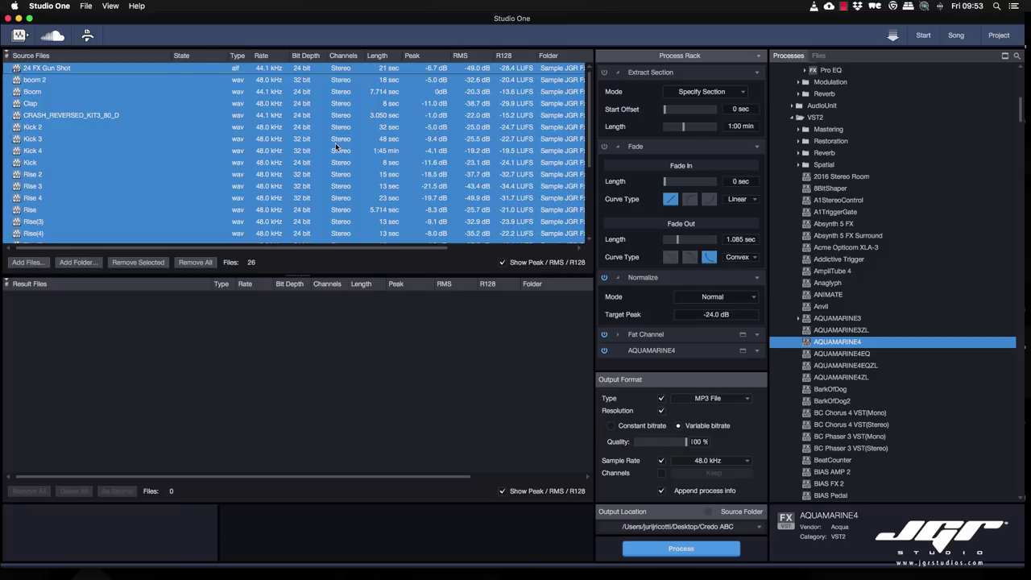
- Activate the Fade process and set the Normalize target peak to 0.0 dB
{"action": "left_click", "coordinate": [607, 278]}
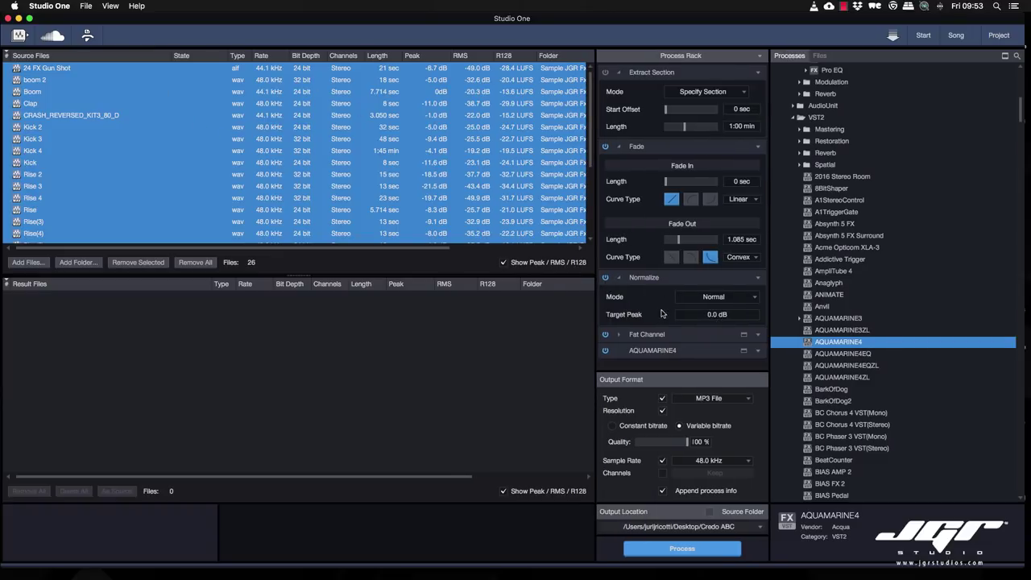
{"action": "left_click", "coordinate": [619, 334]}
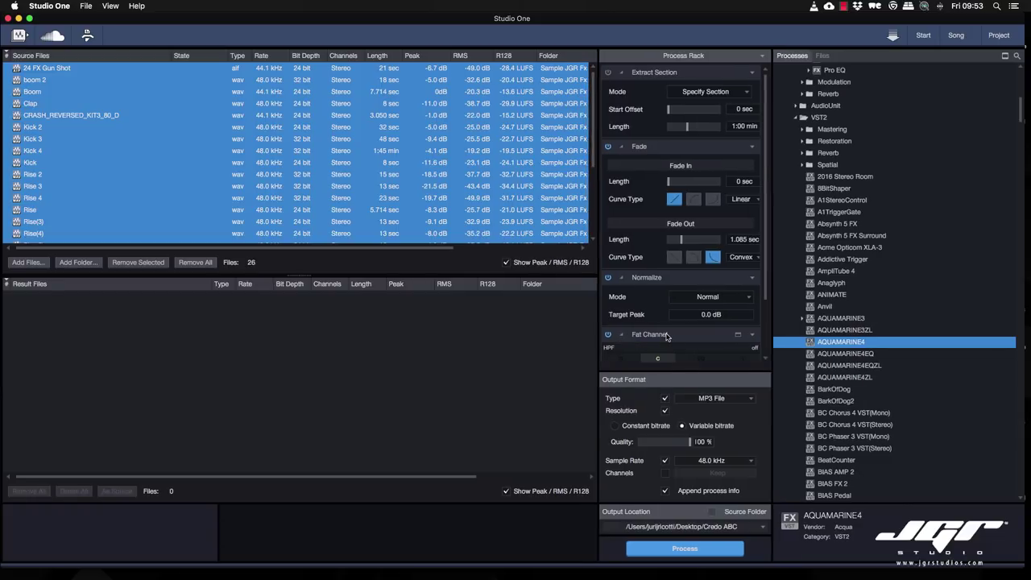
{"action": "left_click", "coordinate": [619, 335]}
- Turn the AQUAMARINE4 opto threshold knob slightly clockwise and close the effect window
{"action": "double_click", "coordinate": [663, 352]}
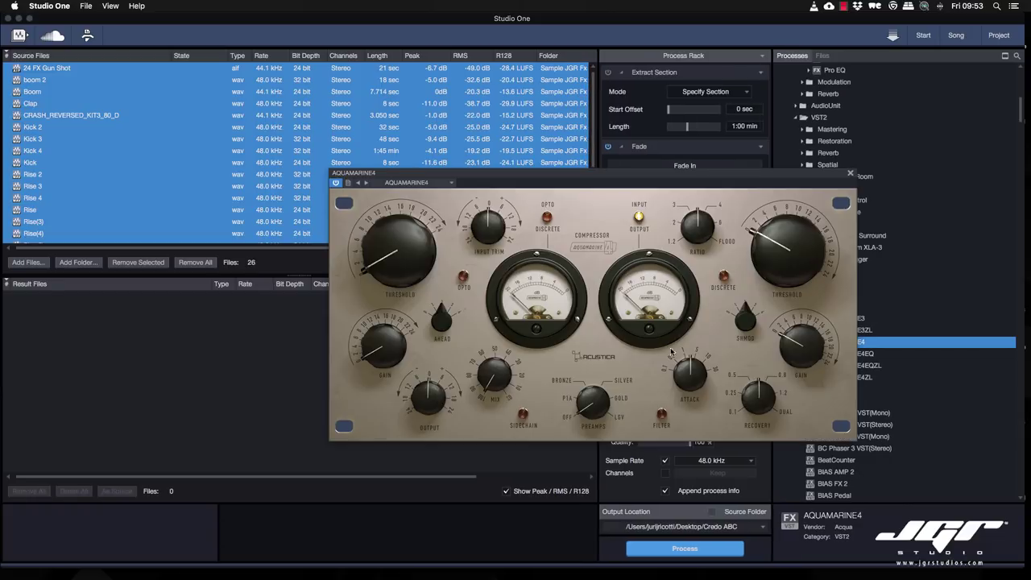
{"action": "left_click_drag", "start_coordinate": [371, 272], "coordinate": [369, 259]}
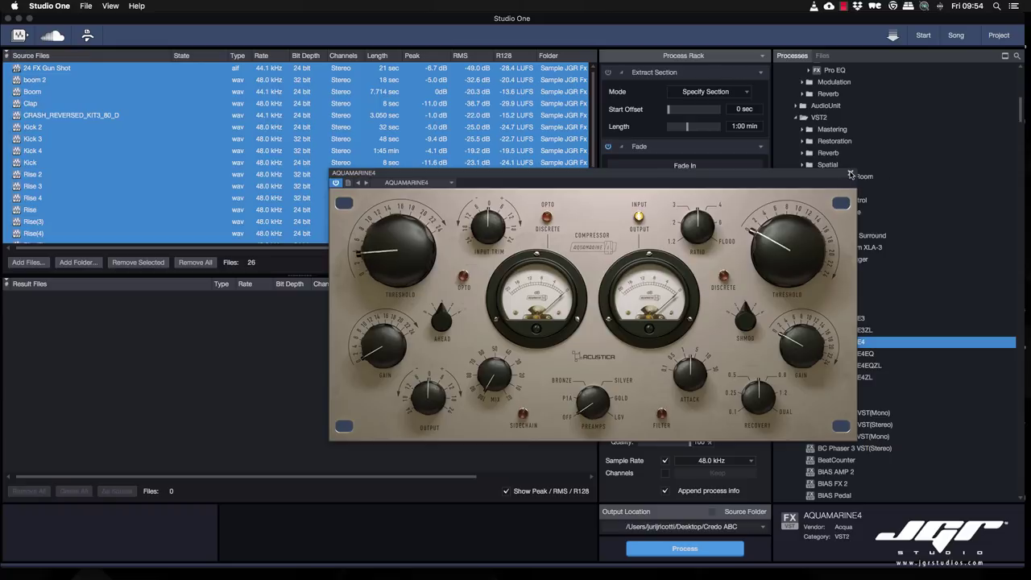
{"action": "left_click", "coordinate": [850, 175]}
- Set the output format to Wave File with 24 Bit resolution and a 44.1 kHz sample rate
{"action": "left_click", "coordinate": [721, 400]}
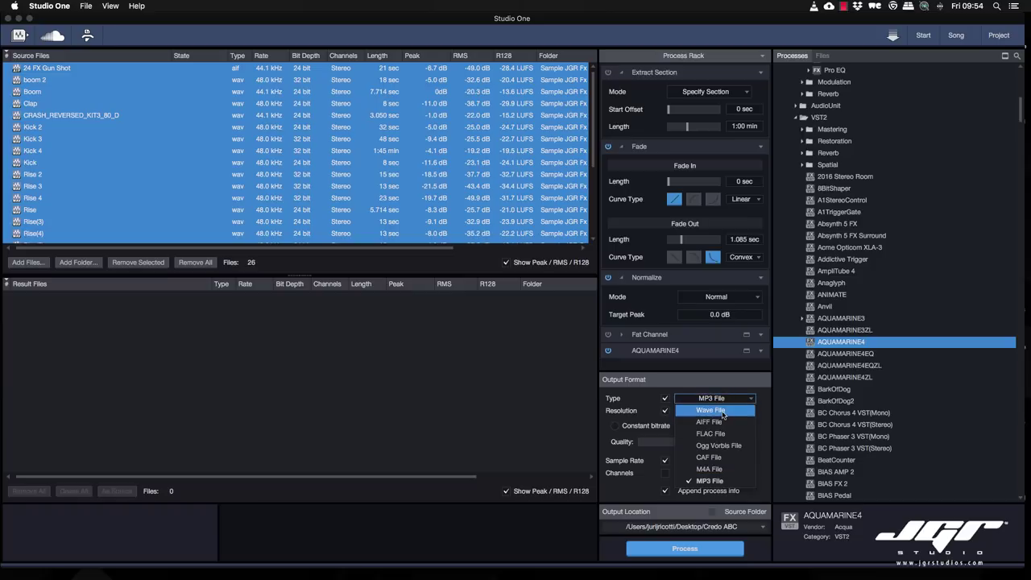
{"action": "left_click", "coordinate": [723, 410]}
{"action": "left_click", "coordinate": [715, 448]}
{"action": "left_click", "coordinate": [723, 462]}
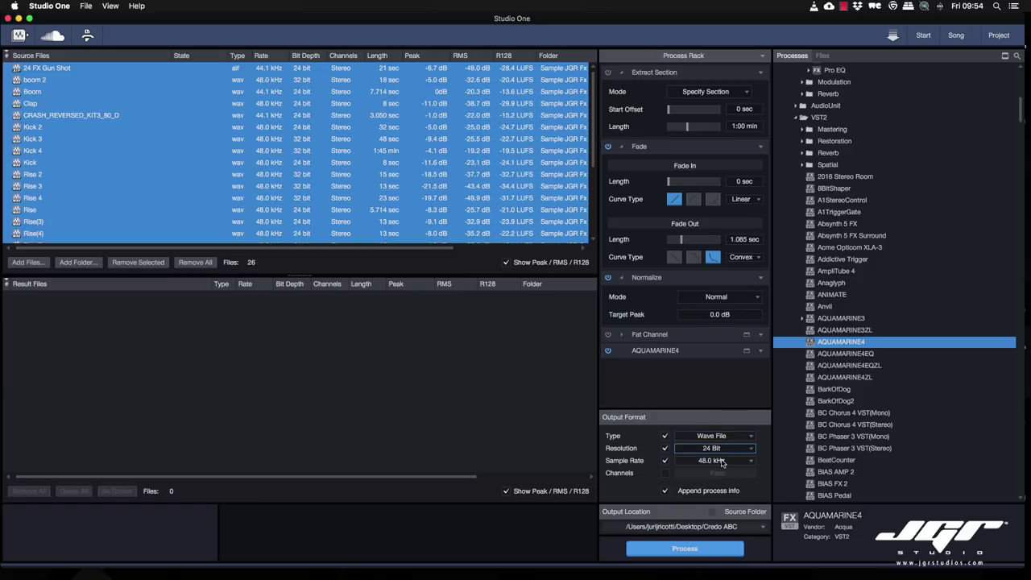
{"action": "left_click", "coordinate": [721, 463]}
{"action": "left_click", "coordinate": [677, 492]}
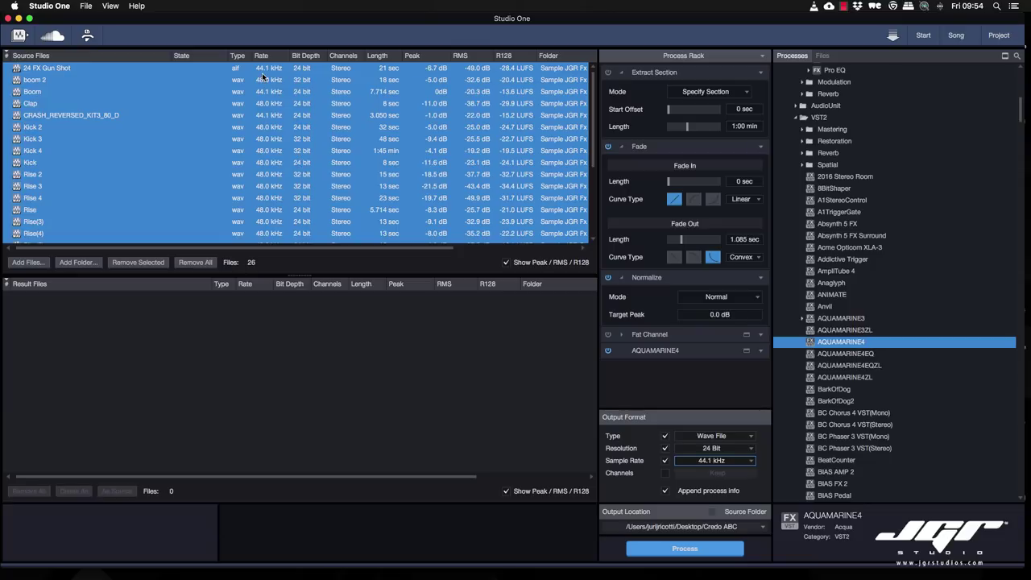
- Run the batch process on the sample files and expand the Repair category of processes
{"action": "scroll", "coordinate": [268, 166], "scroll_direction": "down", "scroll_amount": 1}
{"action": "scroll", "coordinate": [268, 166], "scroll_direction": "up", "scroll_amount": 1}
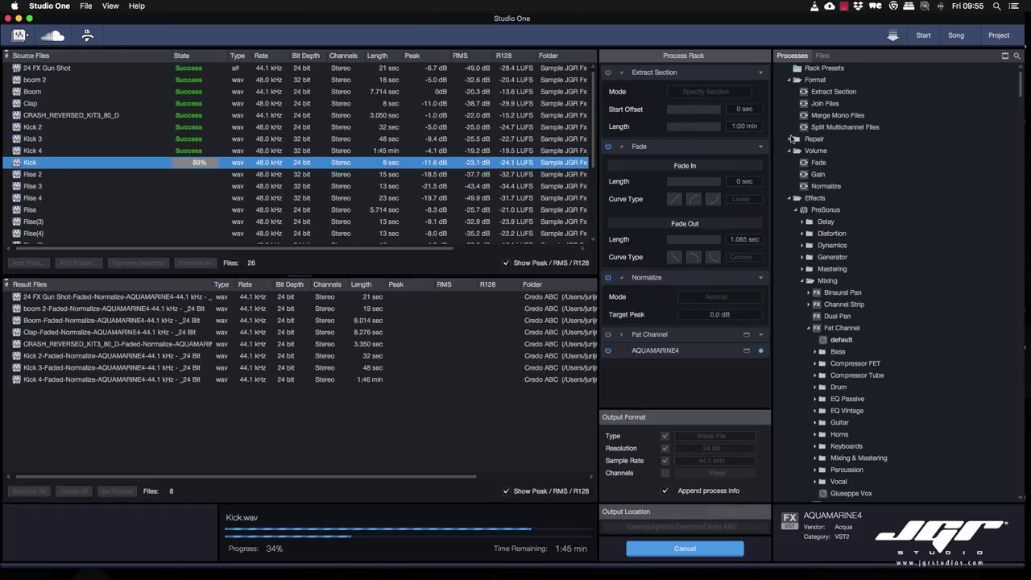
{"action": "left_click", "coordinate": [794, 139]}
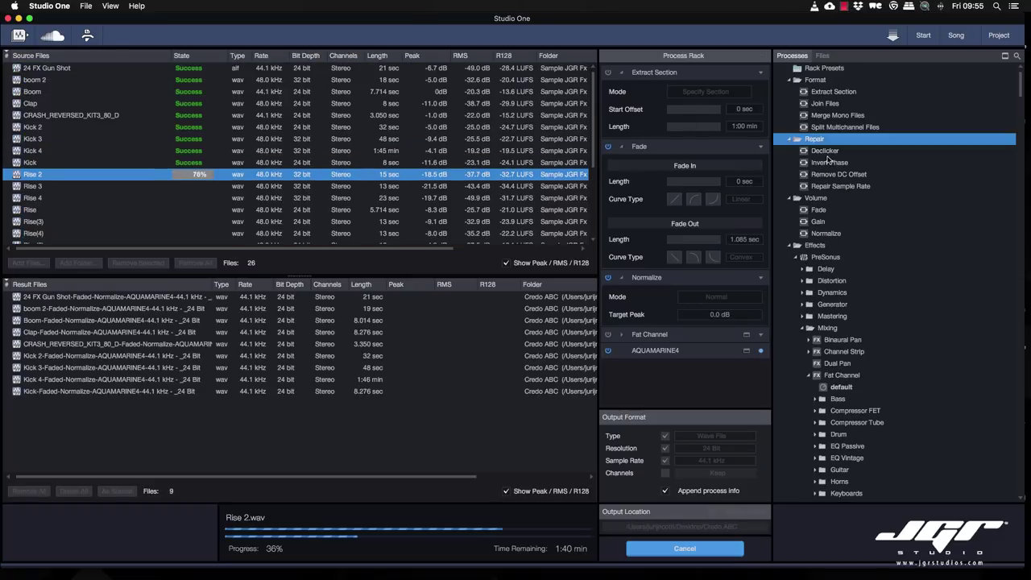